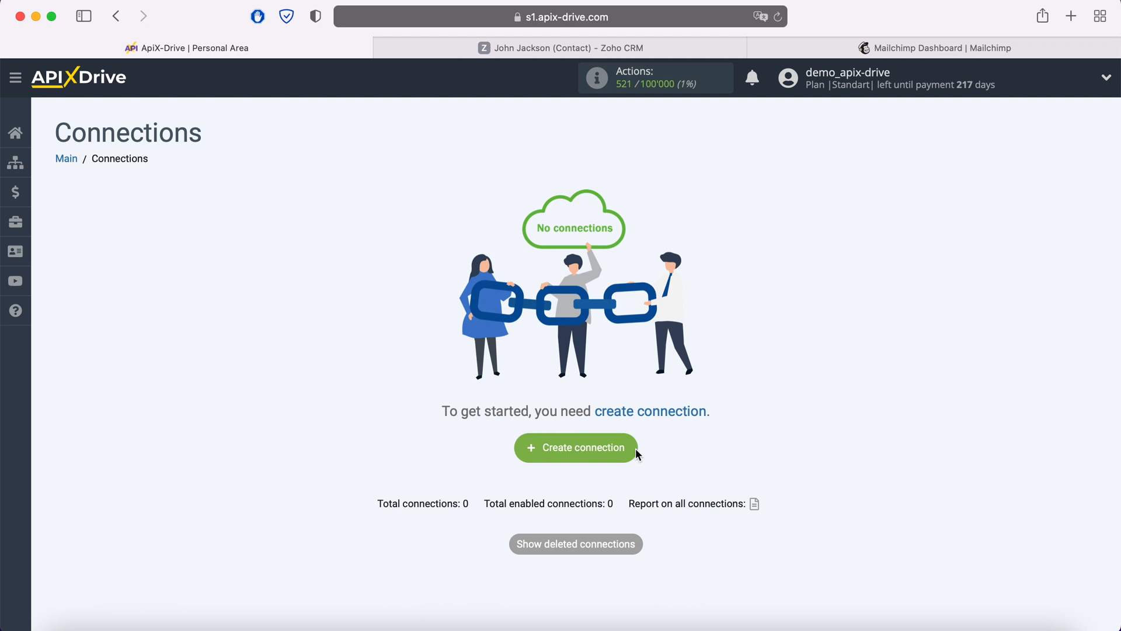
Step: Create a new connection and select Zoho CRM as the source system
left_click(635, 450)
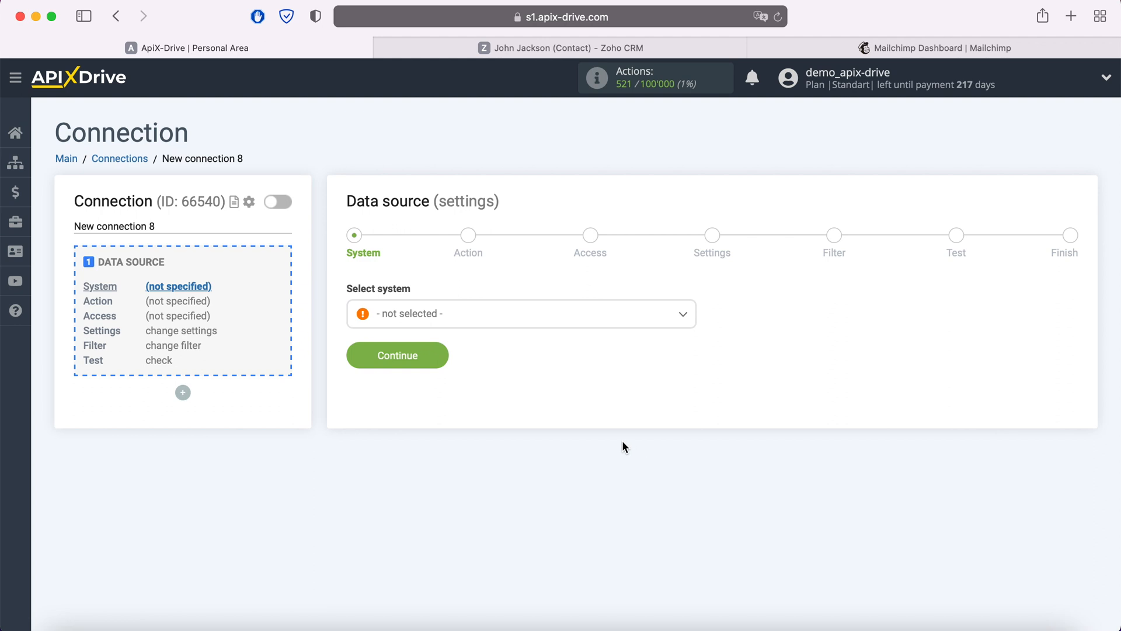
left_click(566, 321)
scroll(577, 449, "down", 10)
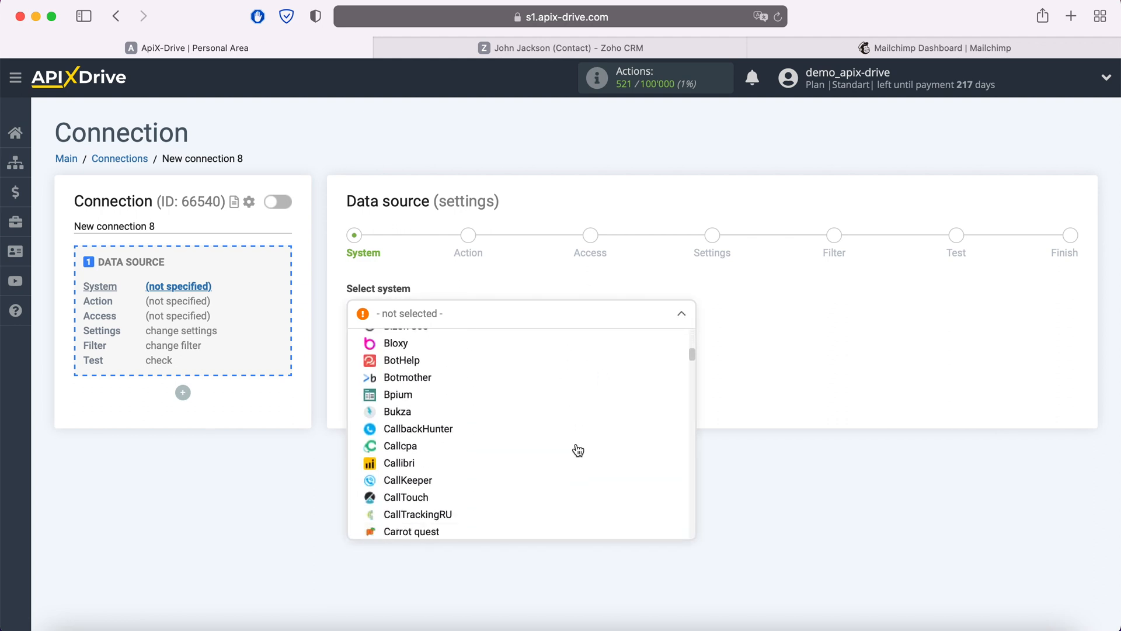
scroll(578, 449, "down", 15)
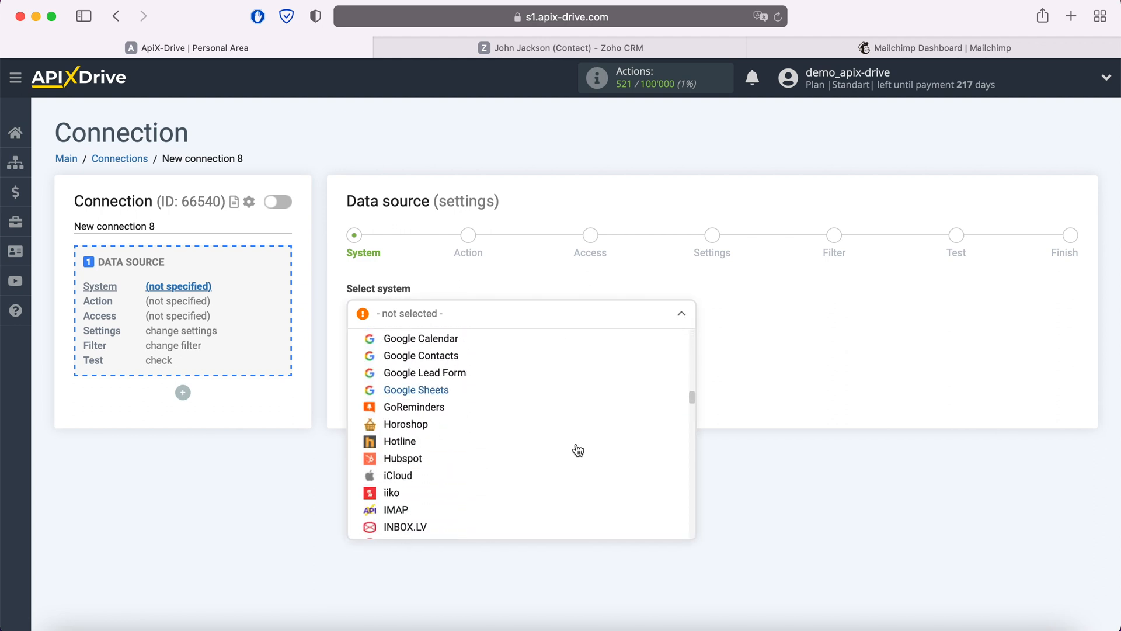
scroll(578, 450, "down", 15)
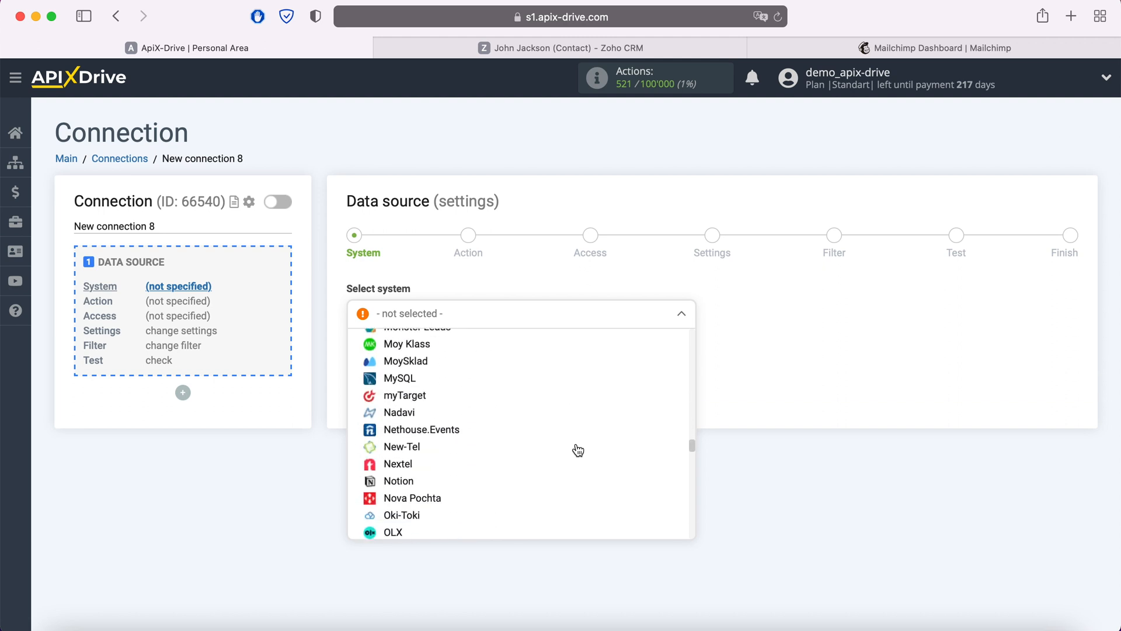
scroll(578, 449, "down", 15)
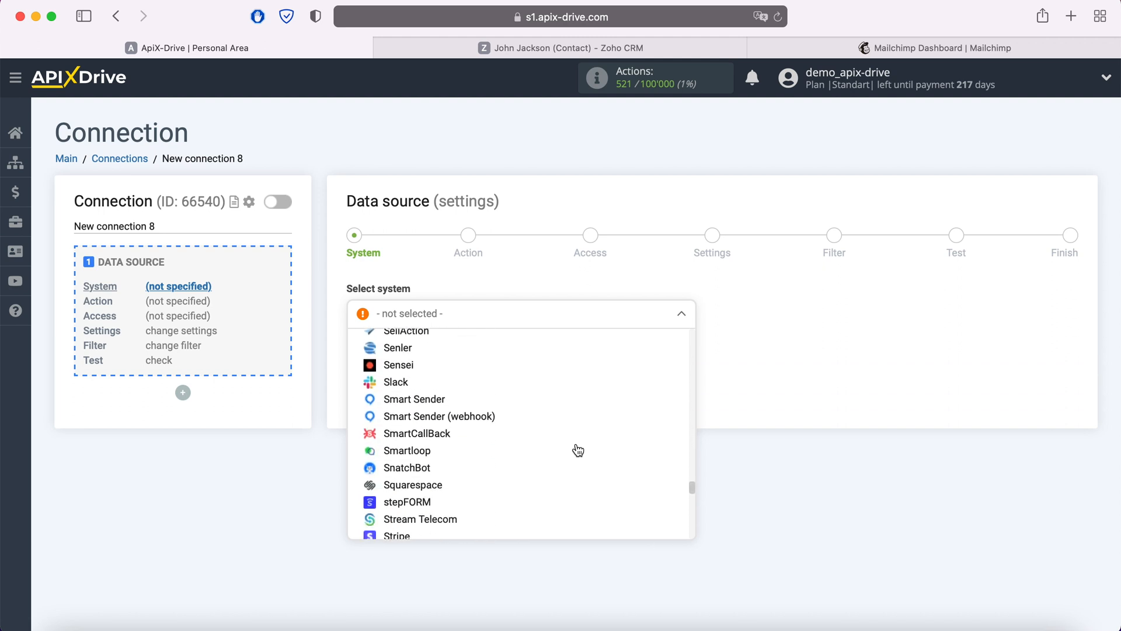
scroll(578, 449, "down", 15)
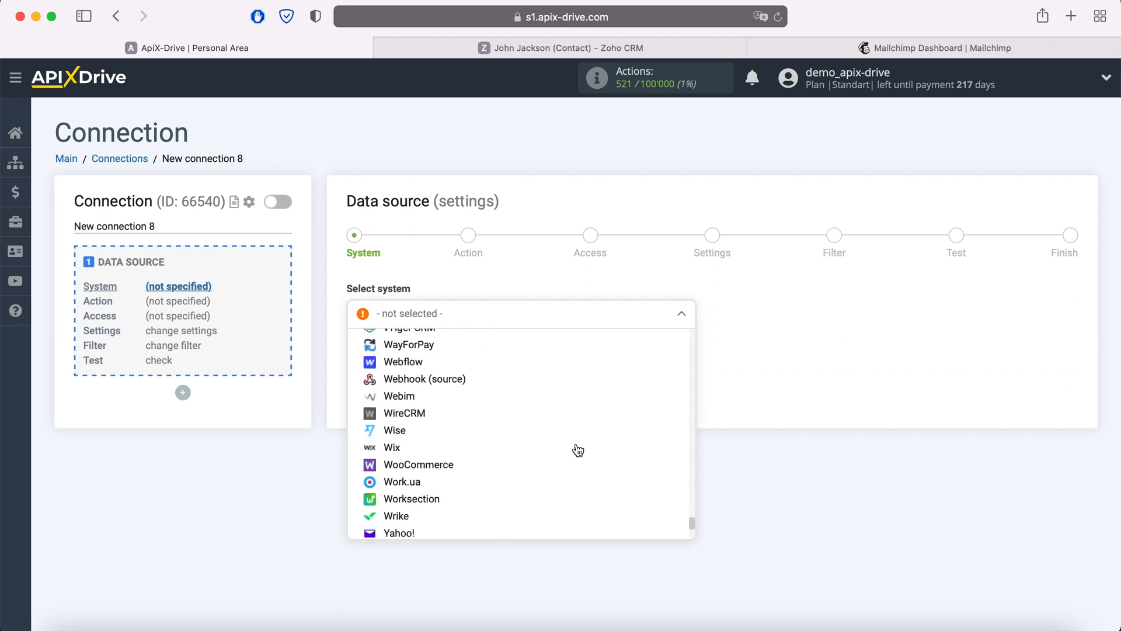
scroll(578, 450, "down", 3)
left_click(408, 509)
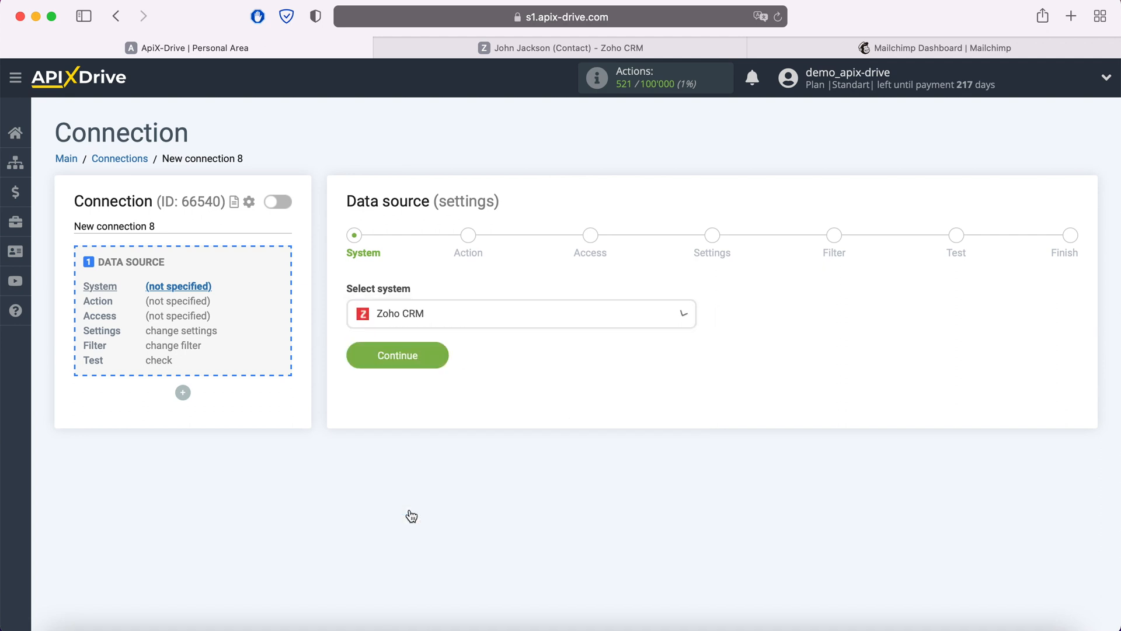
left_click(446, 361)
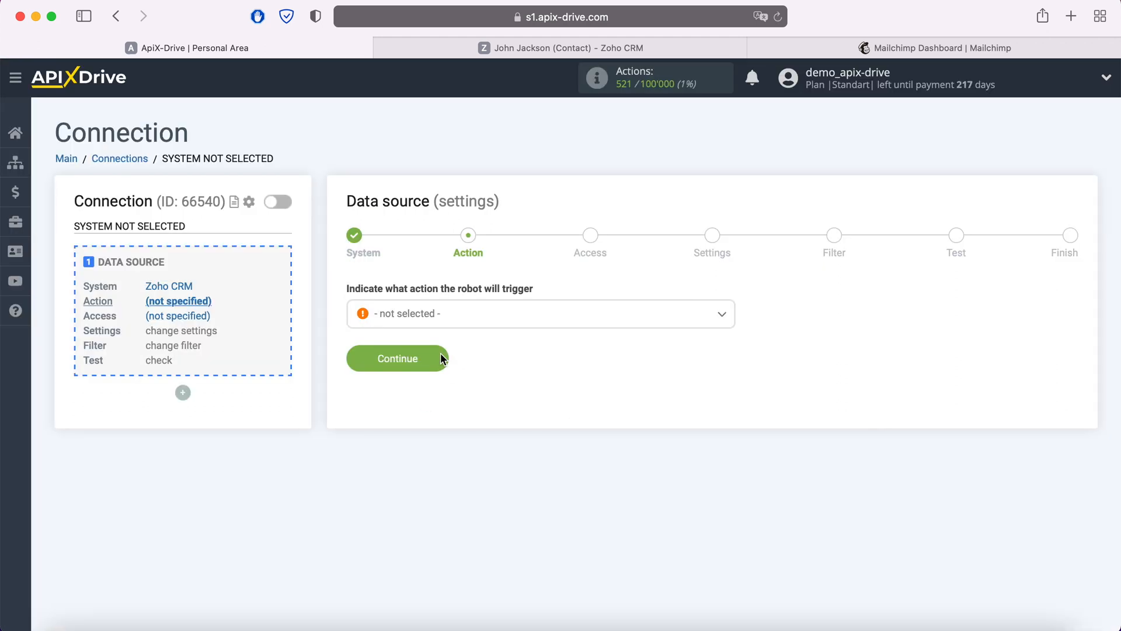
Step: Choose Get Contacts (new) as the Zoho CRM trigger action
left_click(462, 327)
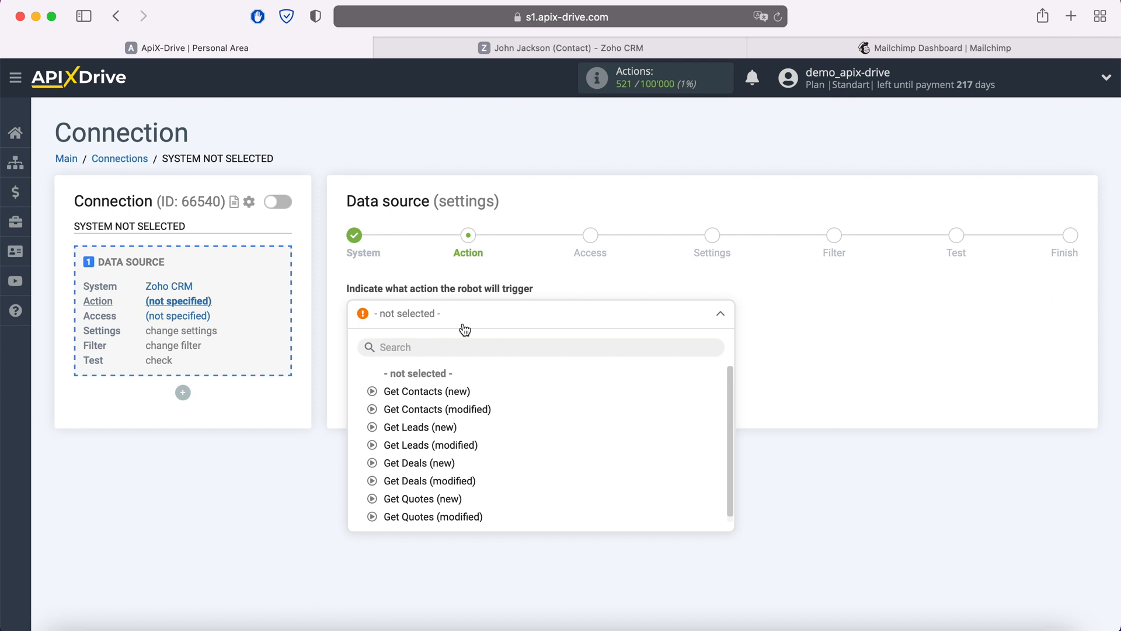
left_click(459, 390)
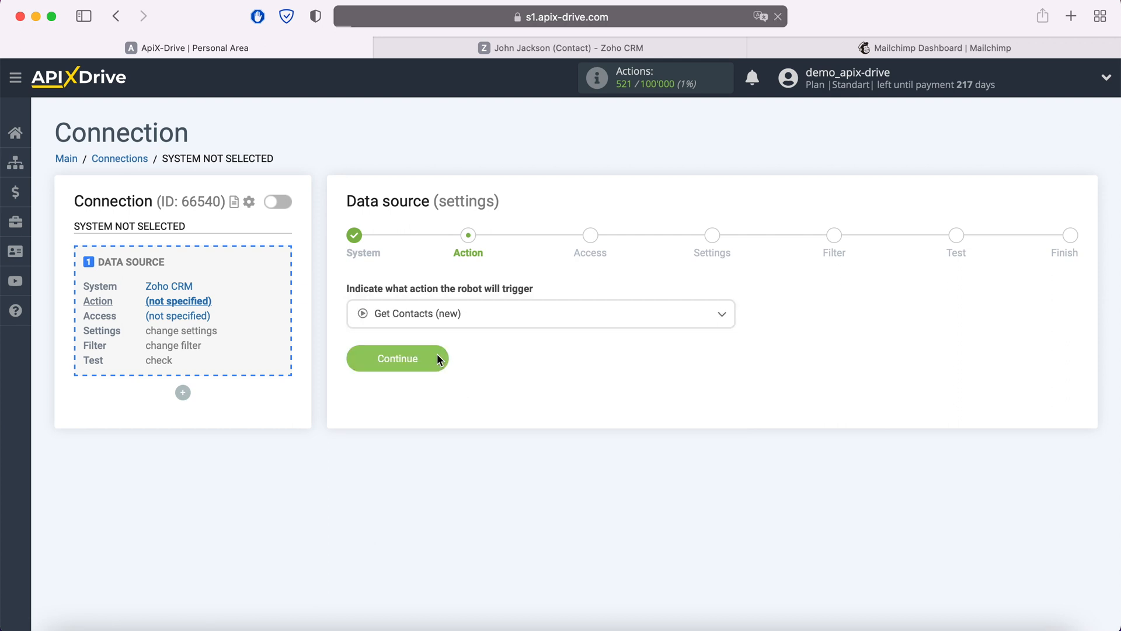
left_click(438, 357)
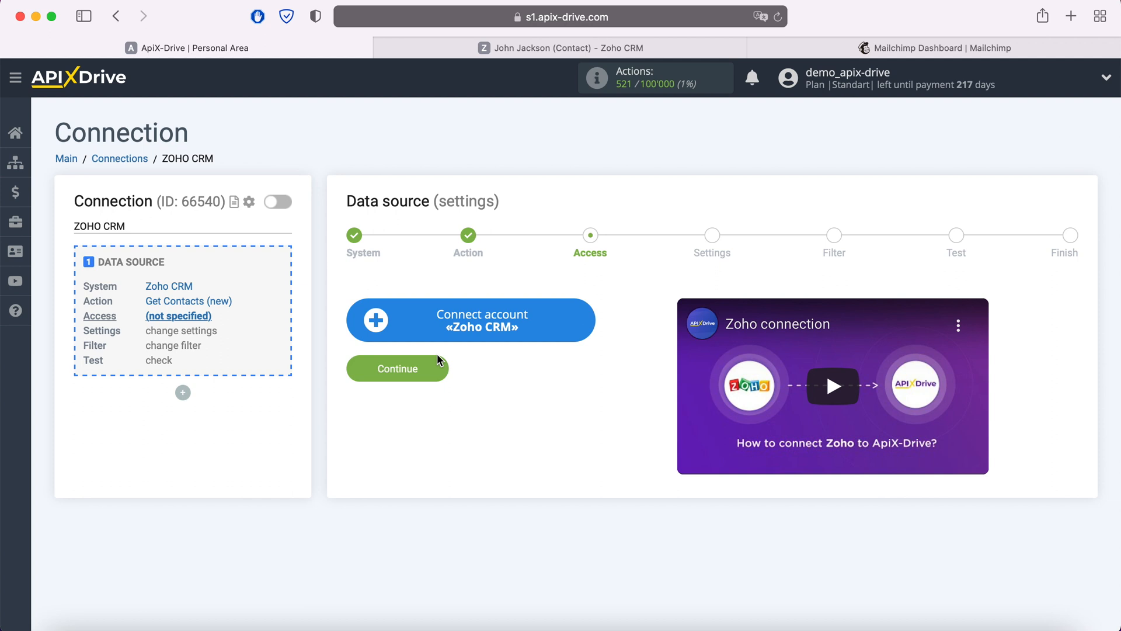
Step: Sign in to Zoho with the account e-mail and password, and accept ApiX Drive's access request
left_click(591, 315)
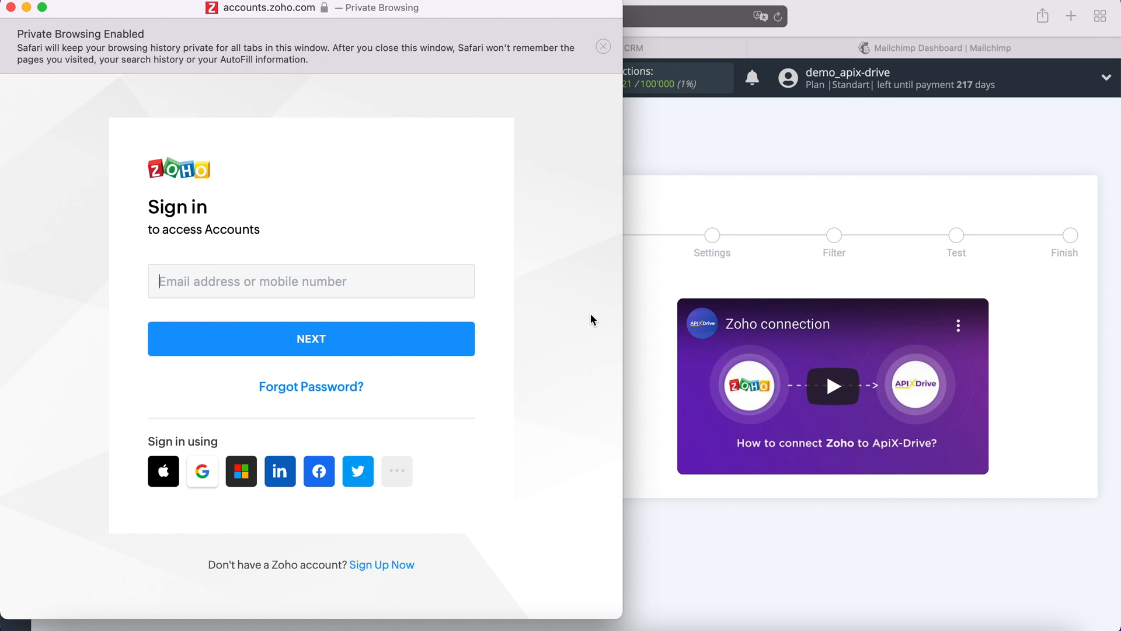
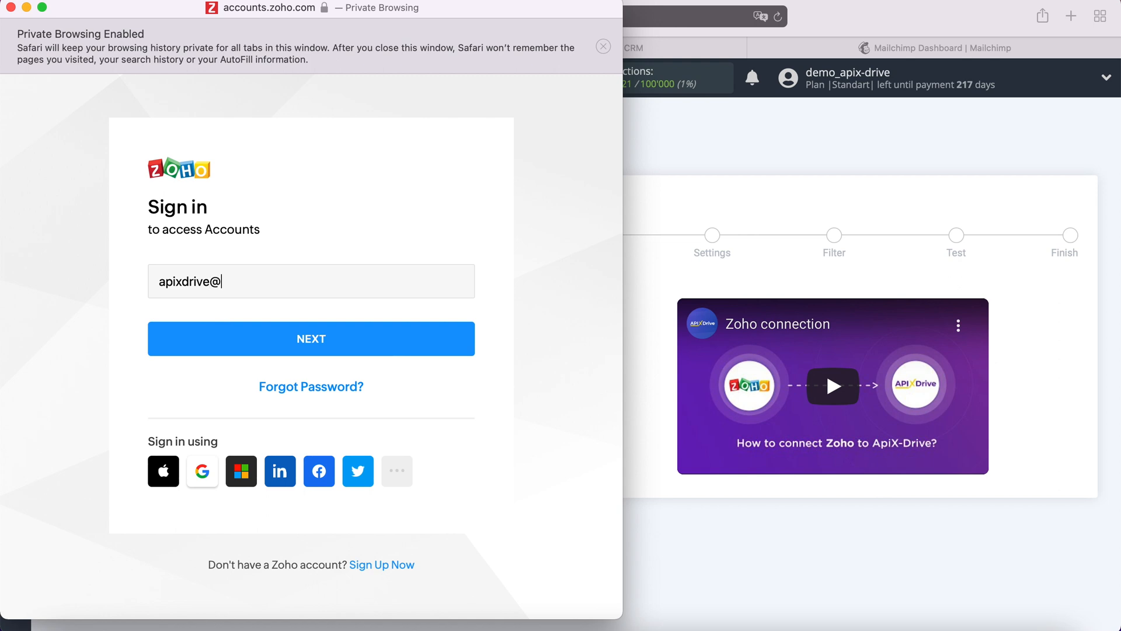
left_click(424, 346)
type("****")
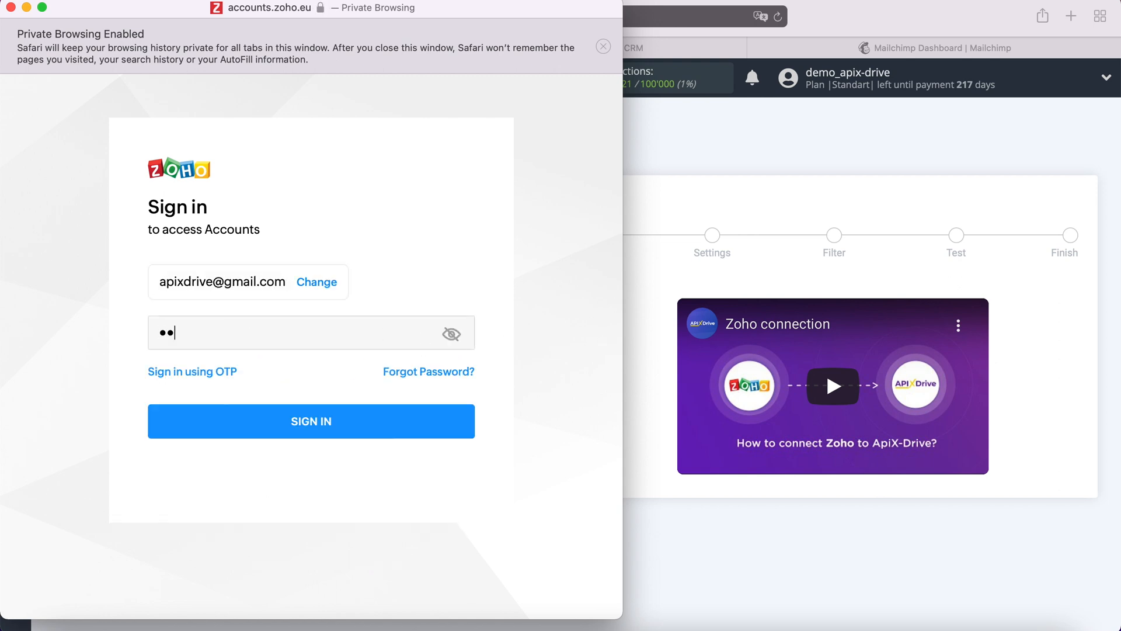
type("********")
left_click(347, 423)
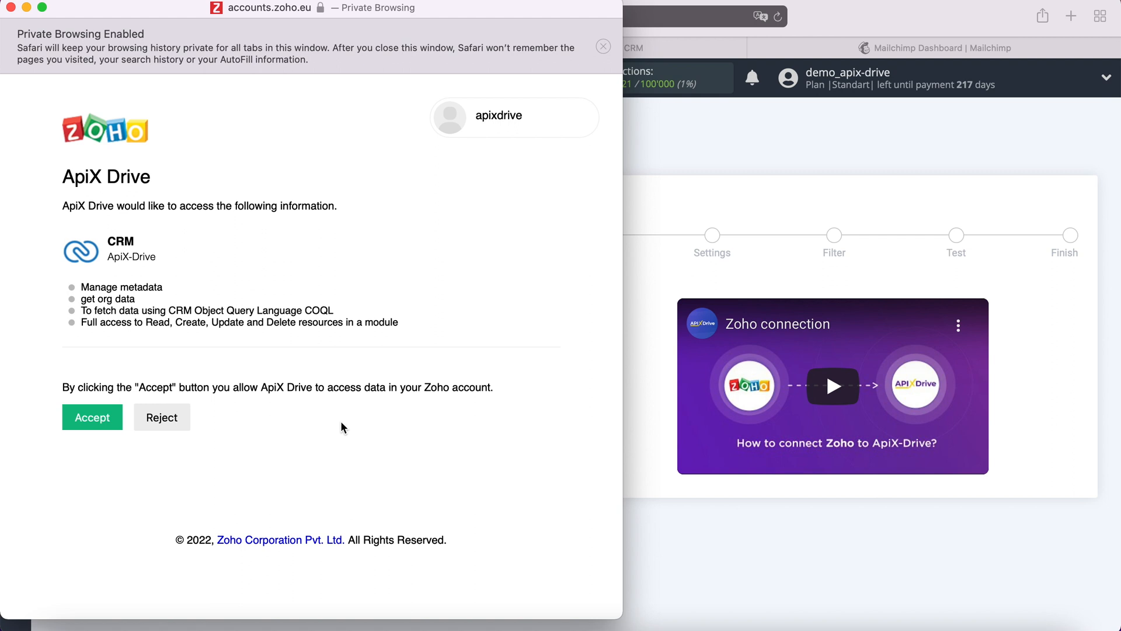
left_click(101, 419)
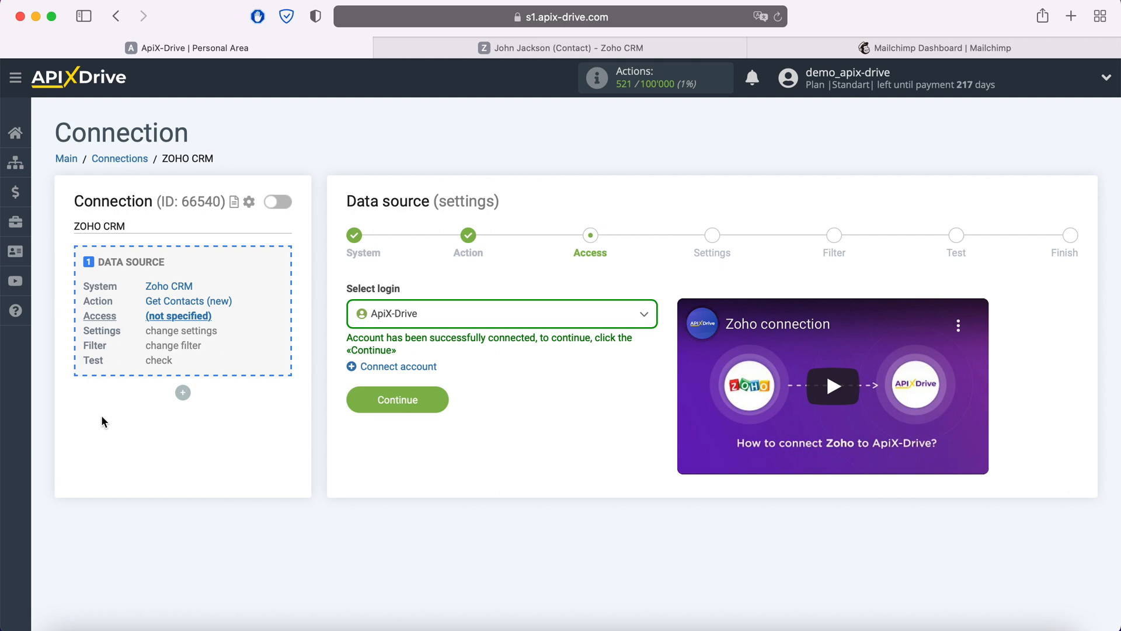
Step: Set the ApiX-Drive login as the source access and continue past Settings and Filter to the test data
left_click(436, 321)
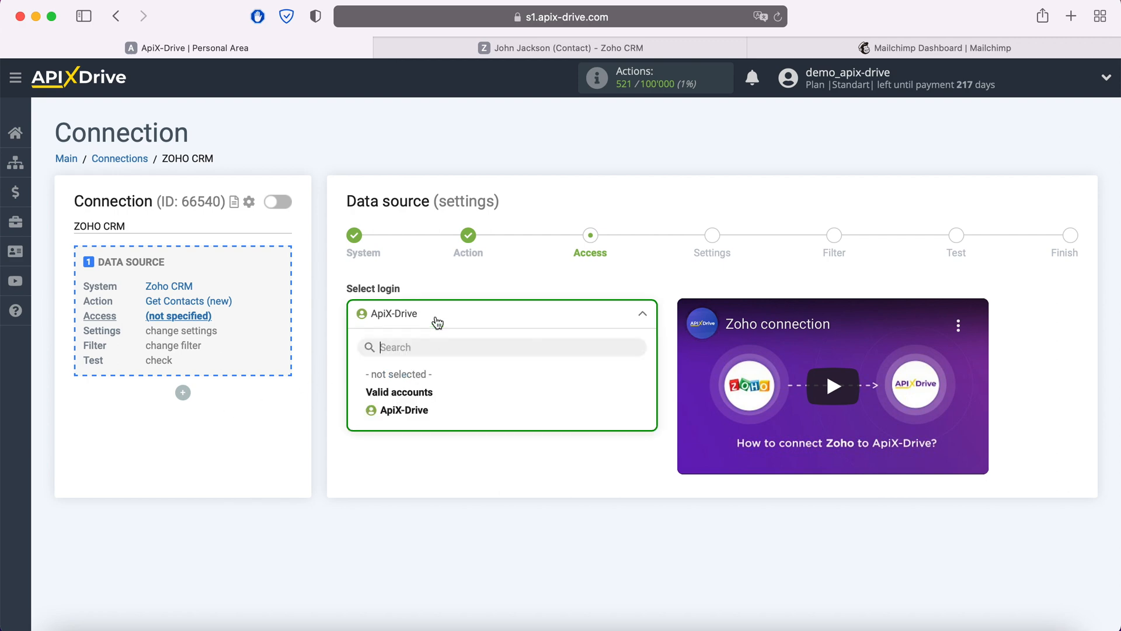
left_click(415, 412)
left_click(435, 397)
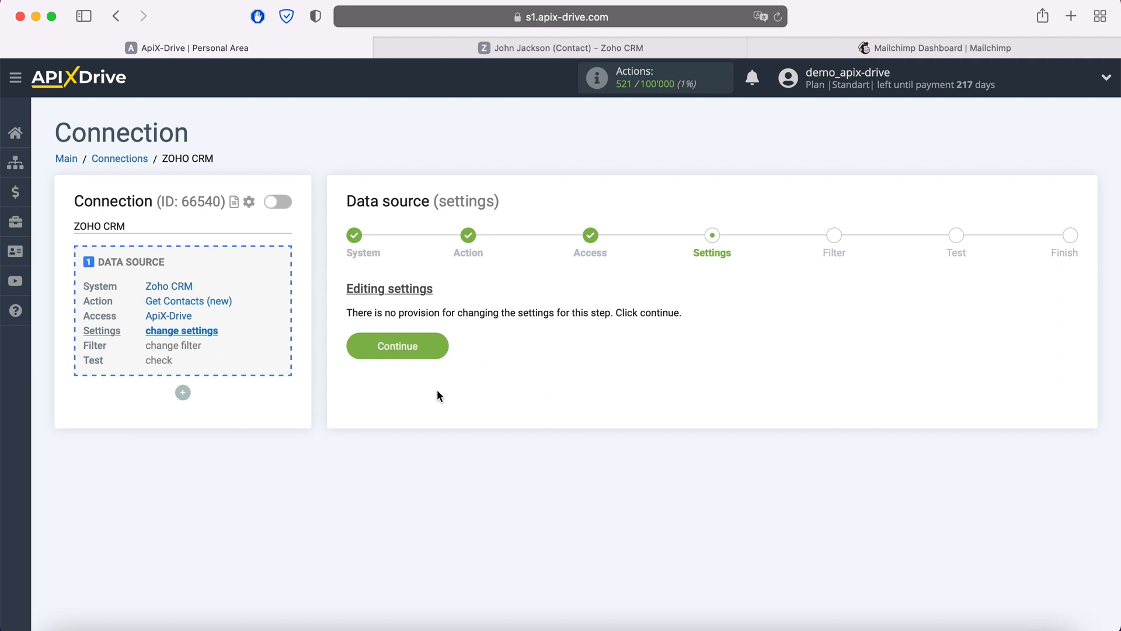
left_click(436, 345)
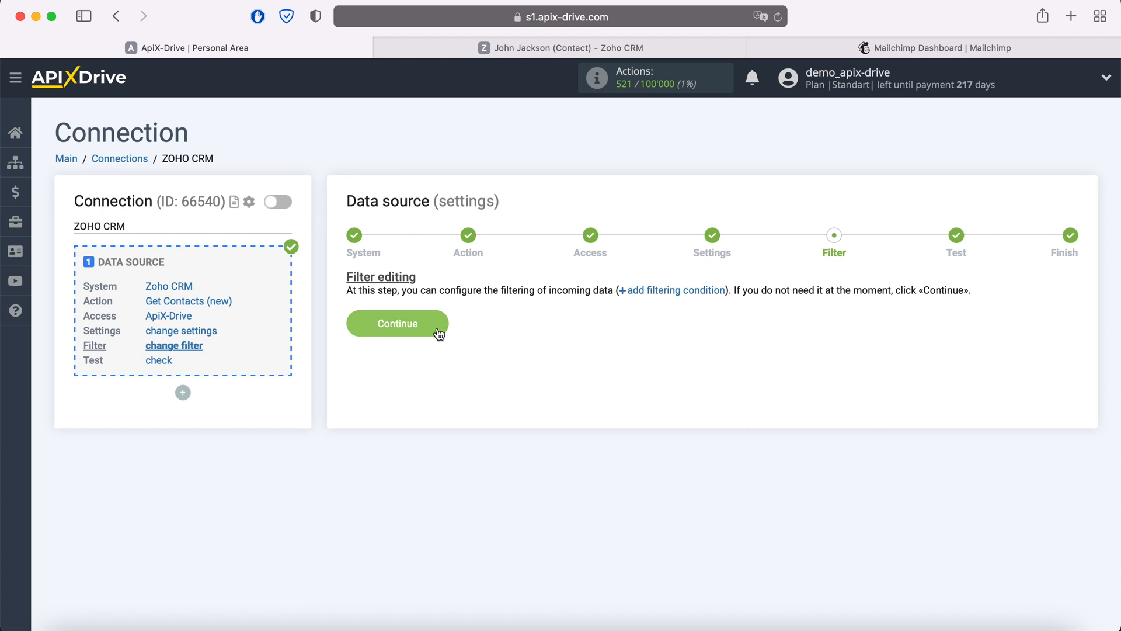
left_click(437, 320)
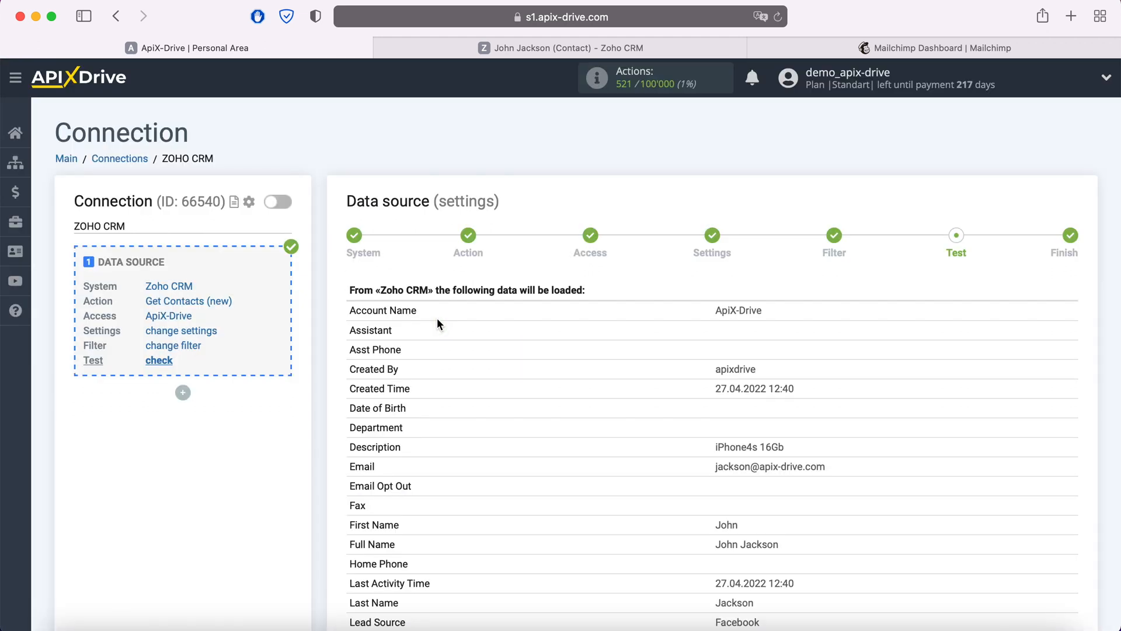
Step: Complete the Zoho CRM data source and begin configuring the data destination
scroll(438, 322, "down", 10)
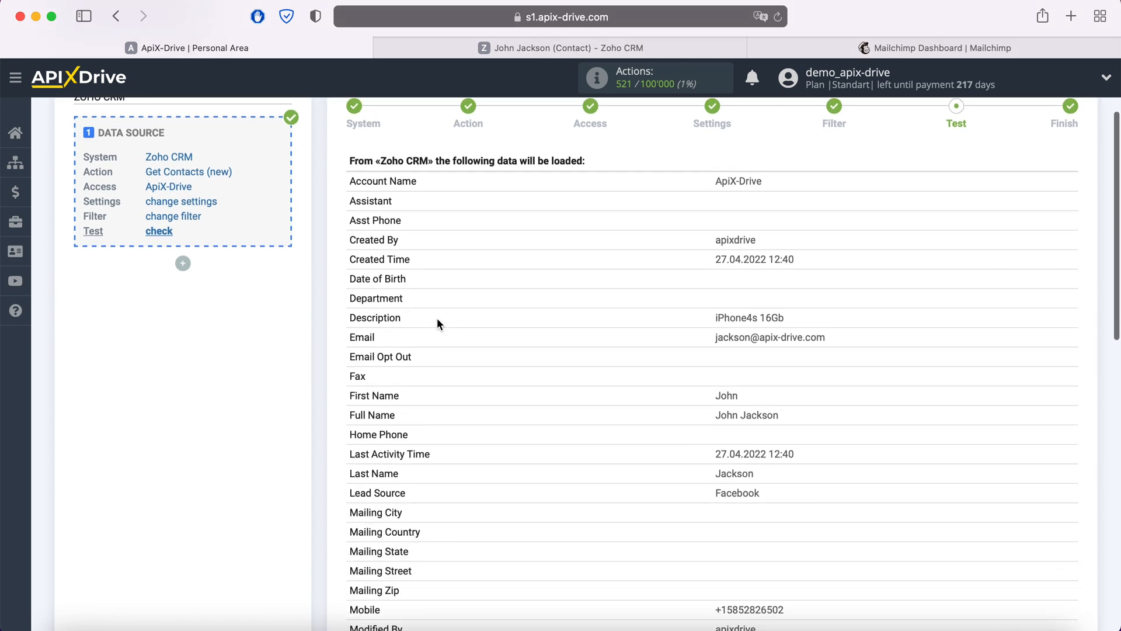
scroll(436, 322, "down", 5)
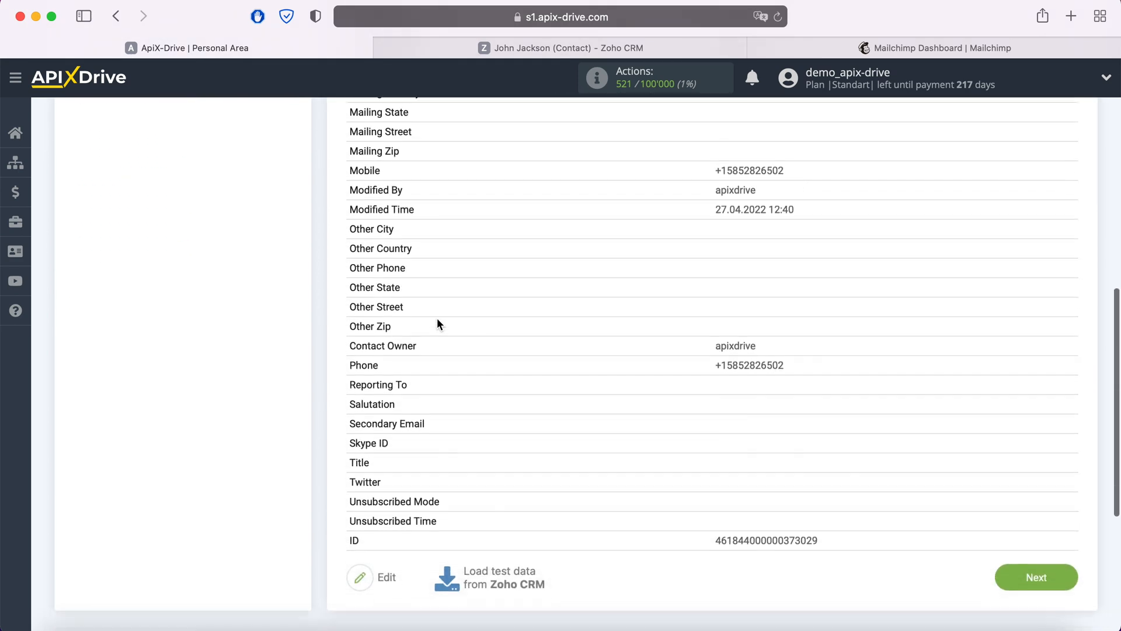
left_click(1020, 557)
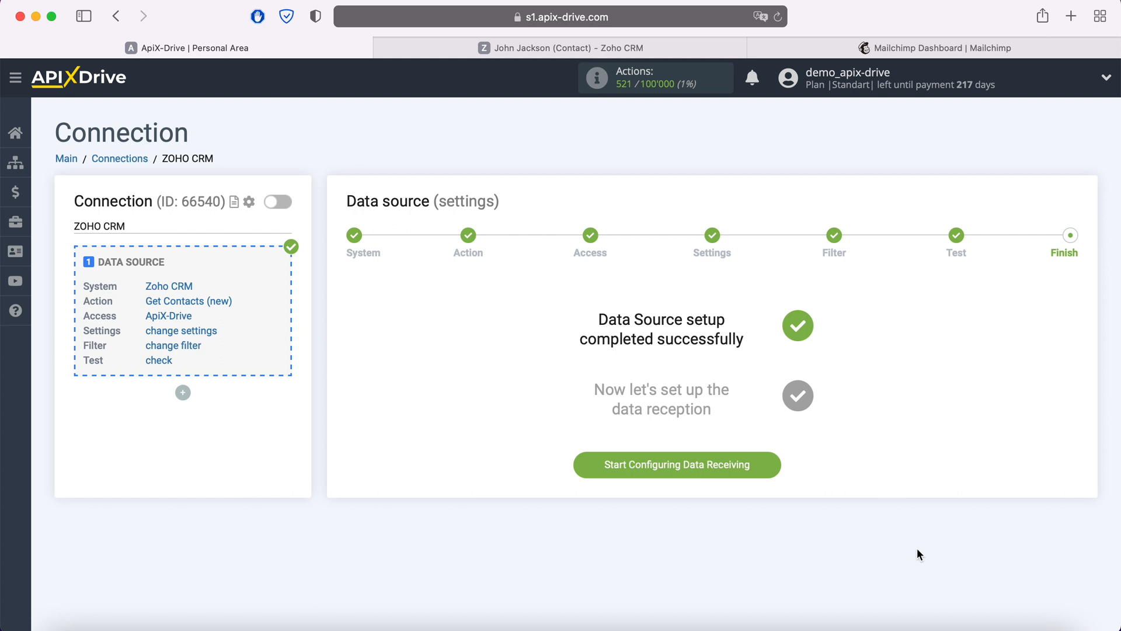
left_click(770, 468)
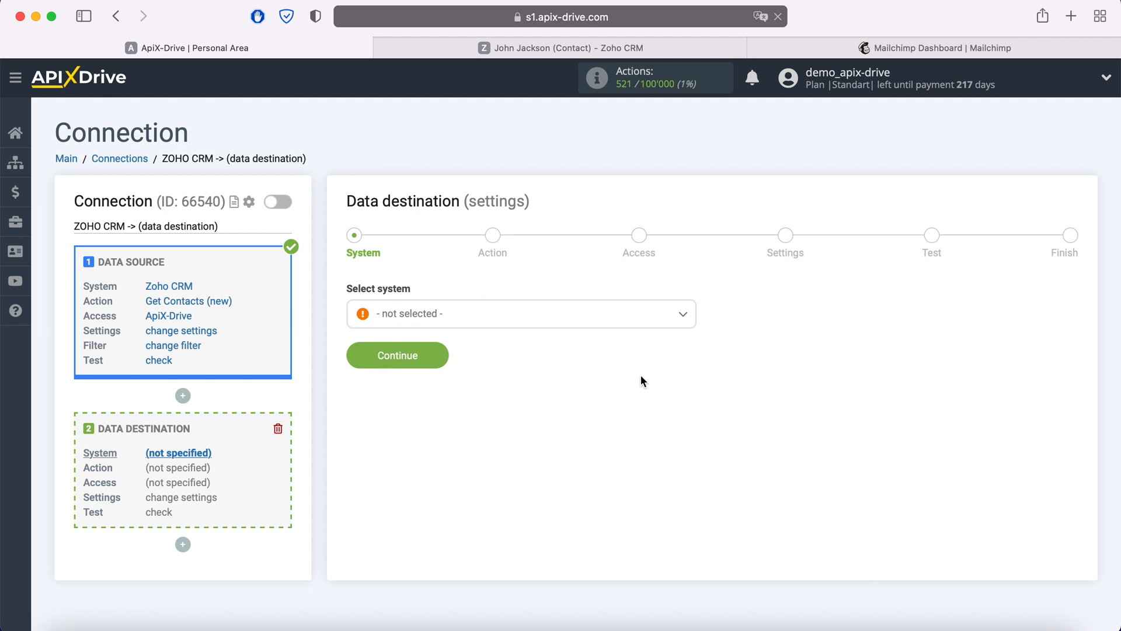
Step: Select Mailchimp as the destination system
left_click(573, 316)
scroll(574, 421, "down", 3)
scroll(573, 421, "down", 10)
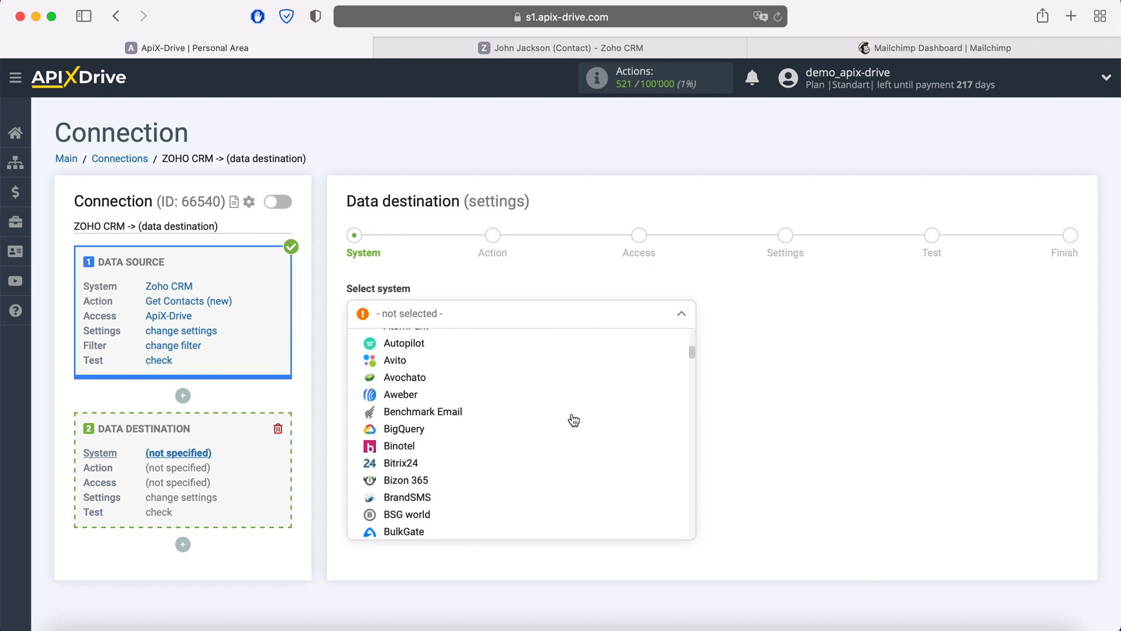
scroll(574, 420, "down", 12)
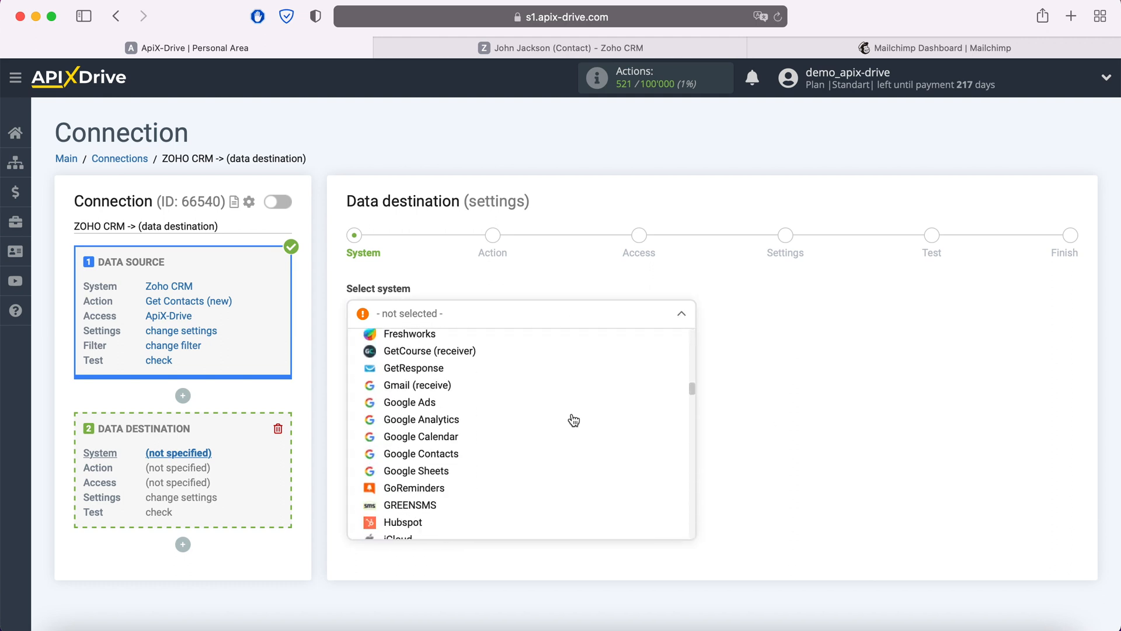
scroll(573, 420, "down", 2)
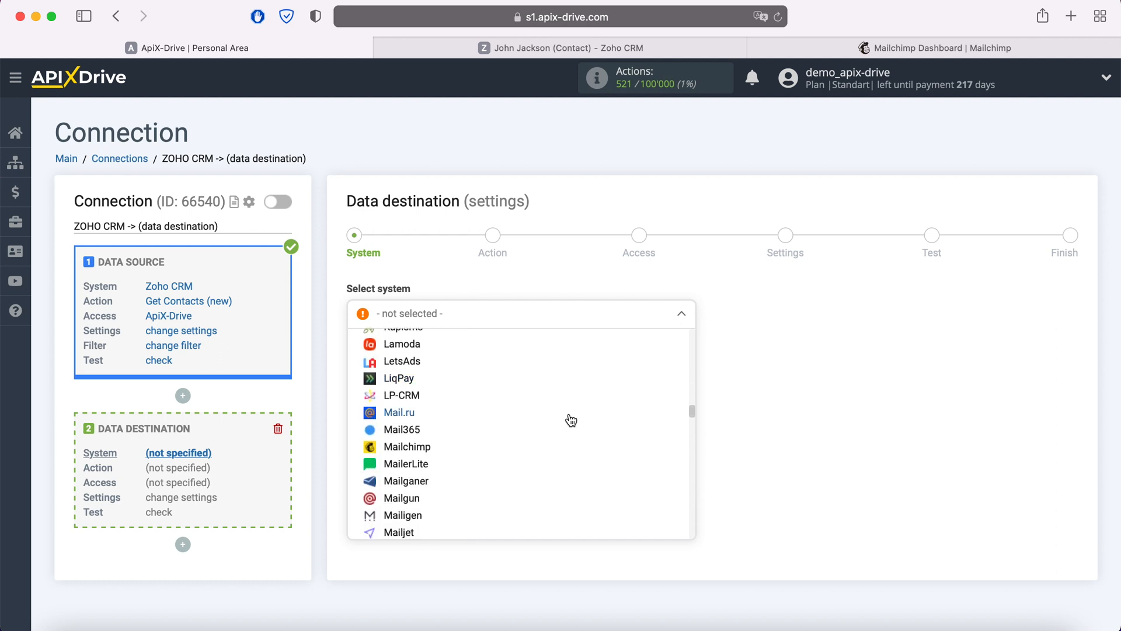
left_click(434, 453)
left_click(439, 362)
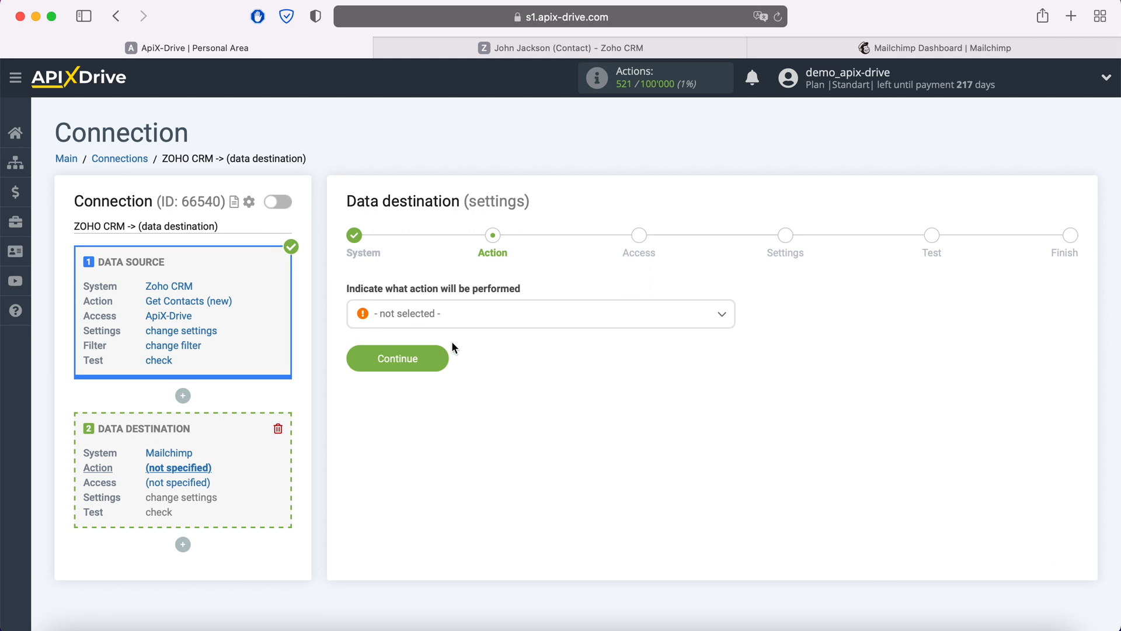
Step: Choose Add Contacts as the Mailchimp action
left_click(467, 321)
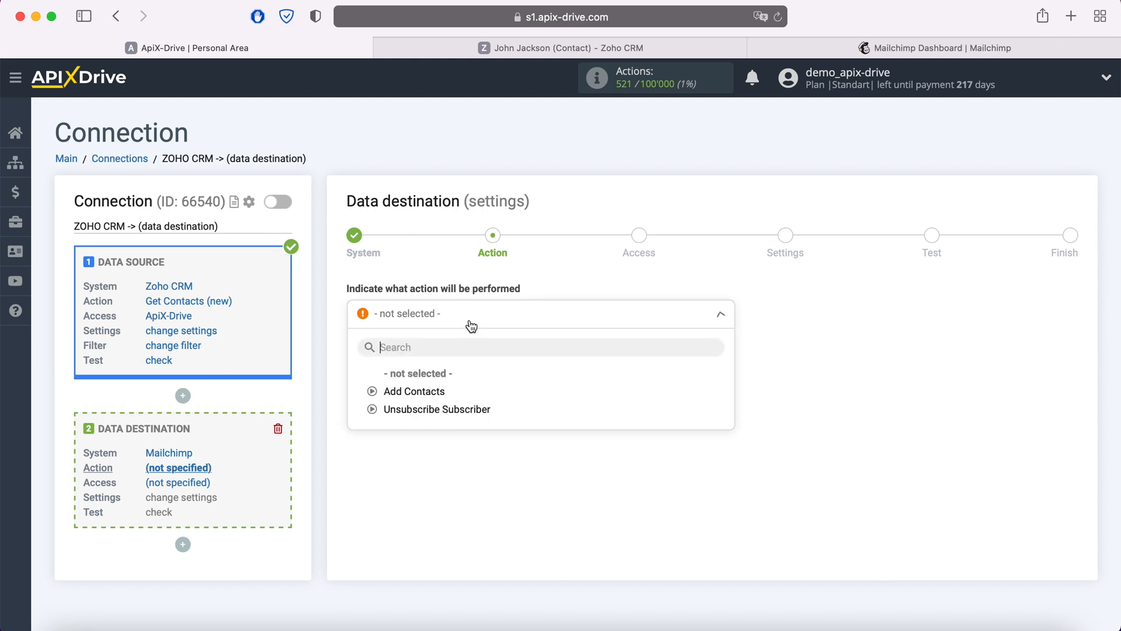
left_click(436, 391)
left_click(440, 356)
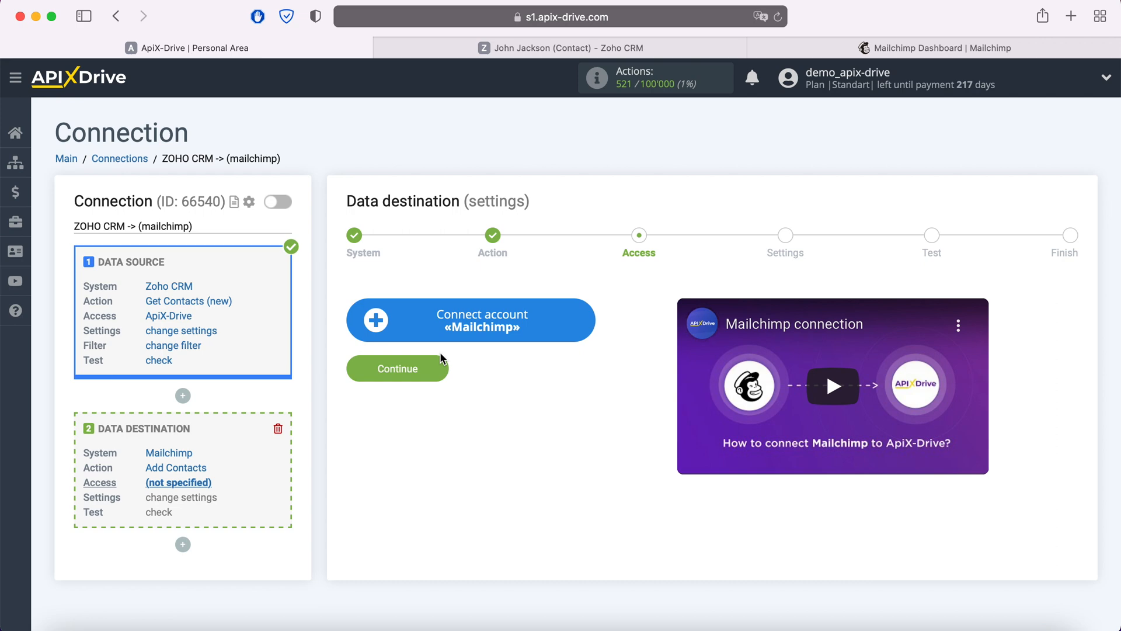
Step: Begin the Mailchimp account connection, then switch to the Mailchimp dashboard
left_click(585, 321)
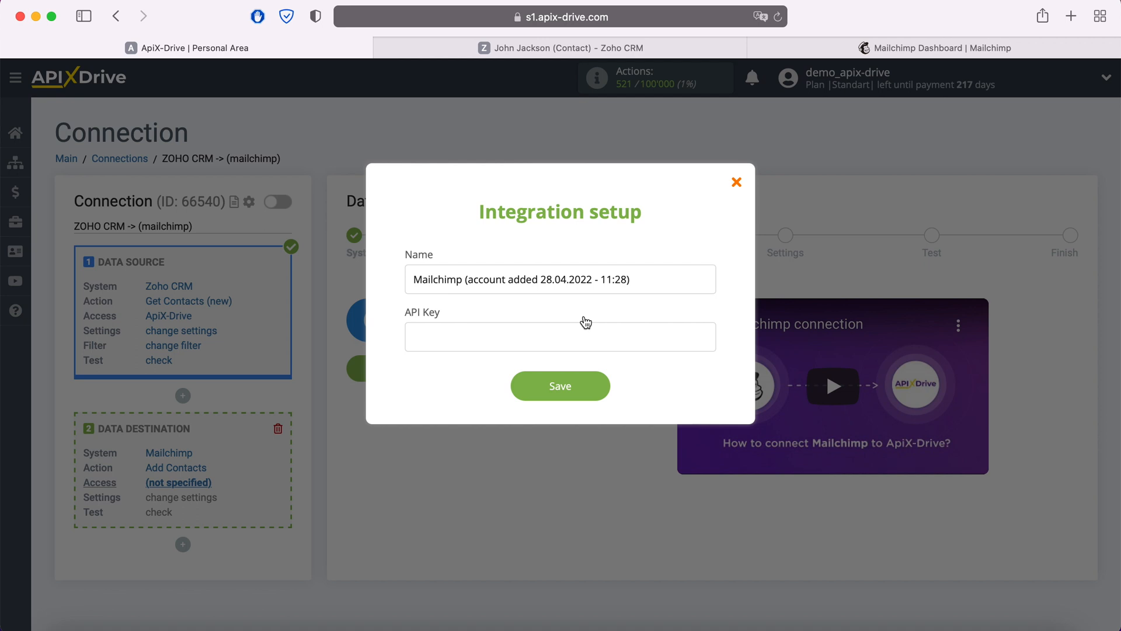
left_click(866, 48)
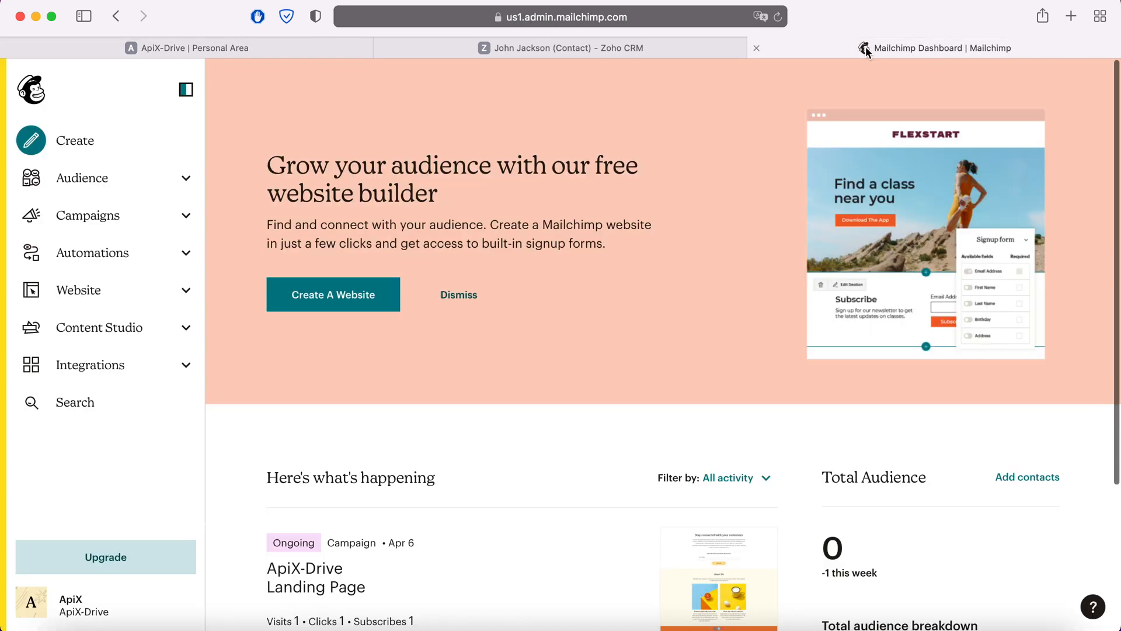
Step: Copy the existing API key from Mailchimp's Profile > Extras > API keys page and return to ApiX-Drive
left_click(26, 607)
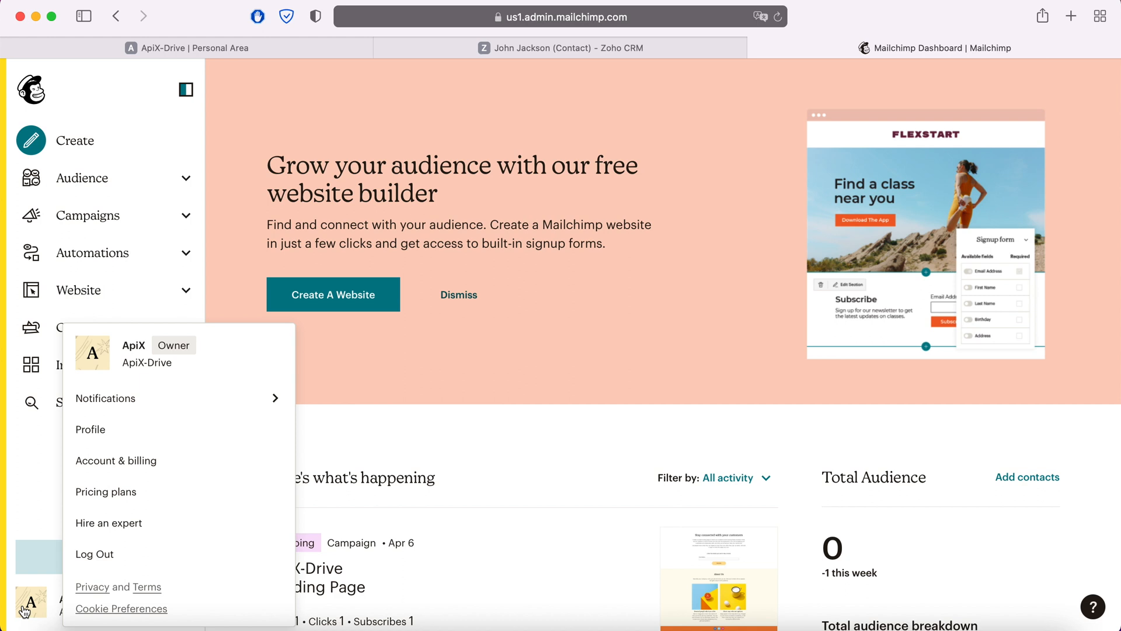
left_click(97, 428)
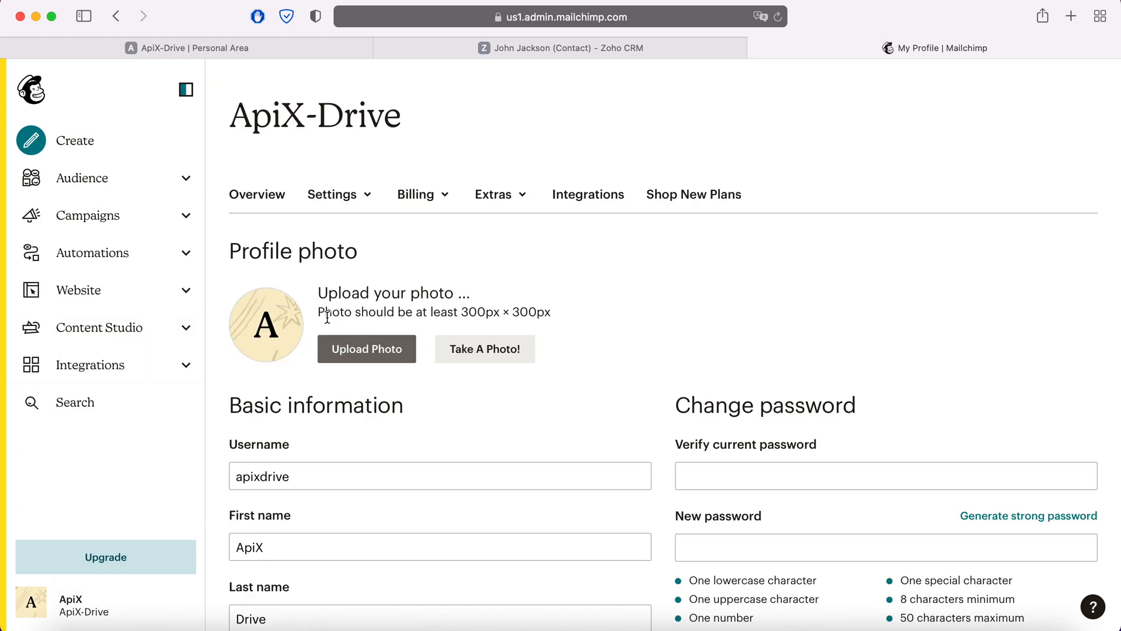
left_click(508, 198)
left_click(503, 266)
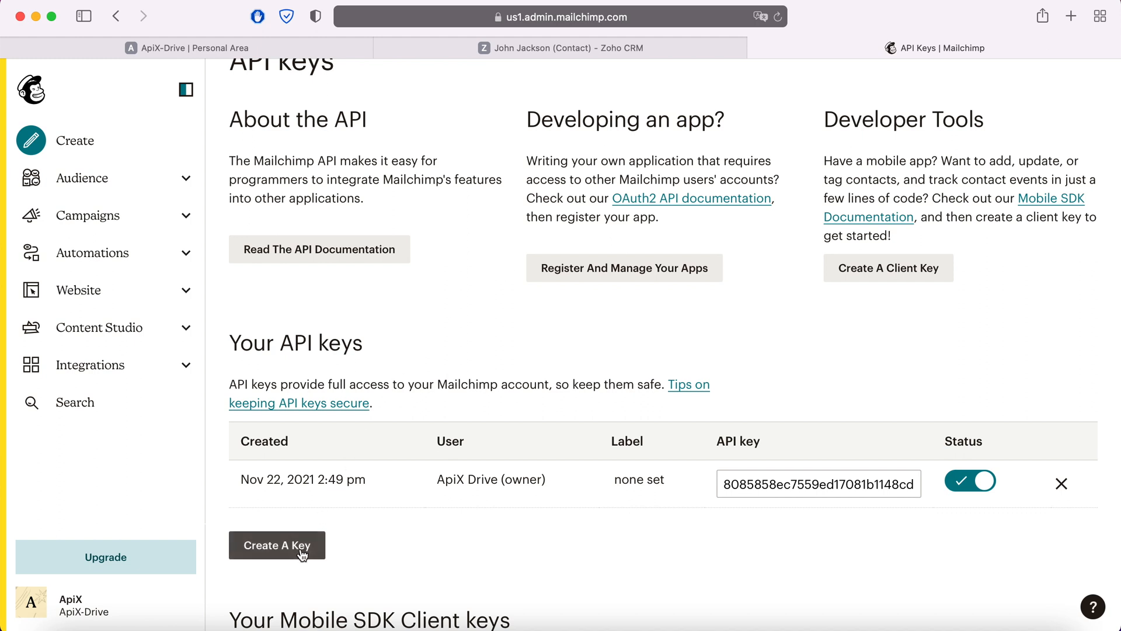
left_click_drag(724, 485, 919, 484)
right_click(896, 485)
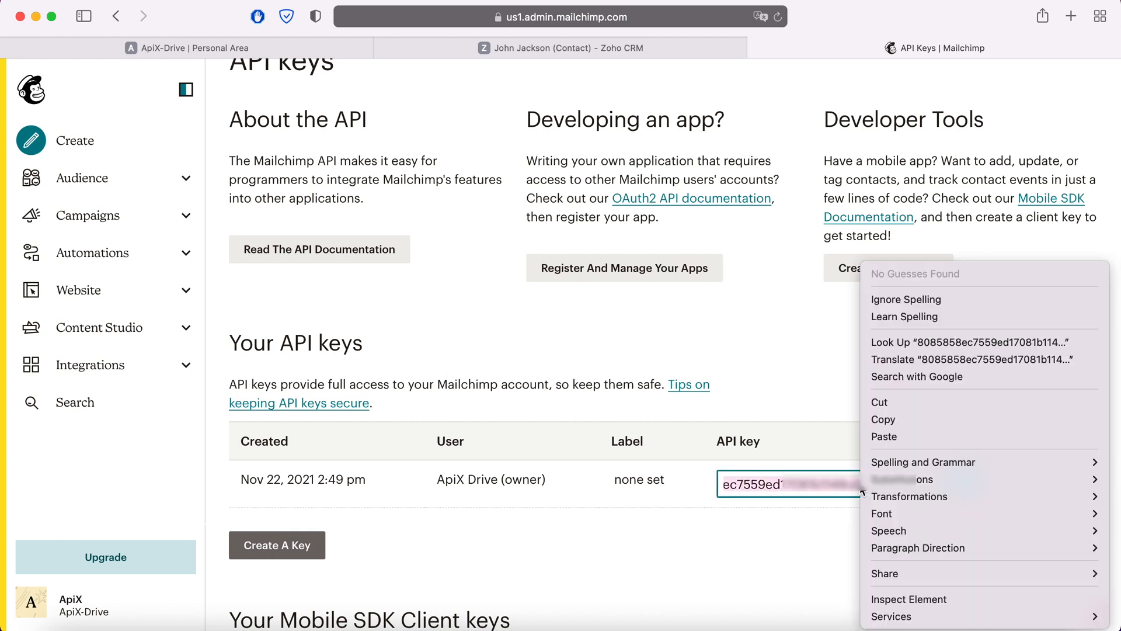
left_click(896, 424)
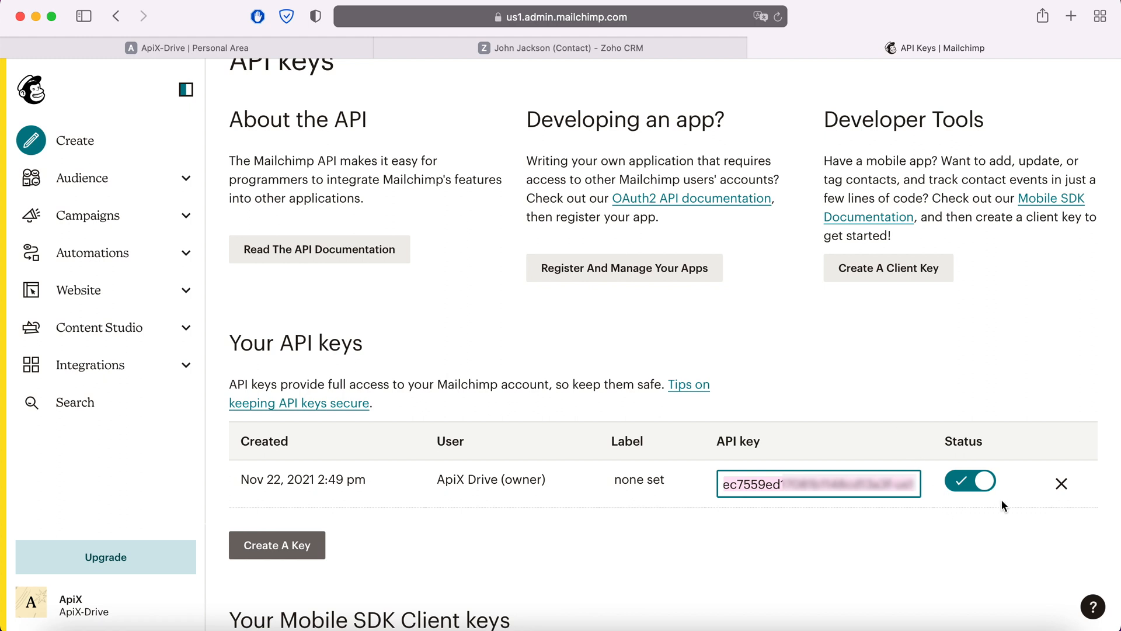
left_click(275, 45)
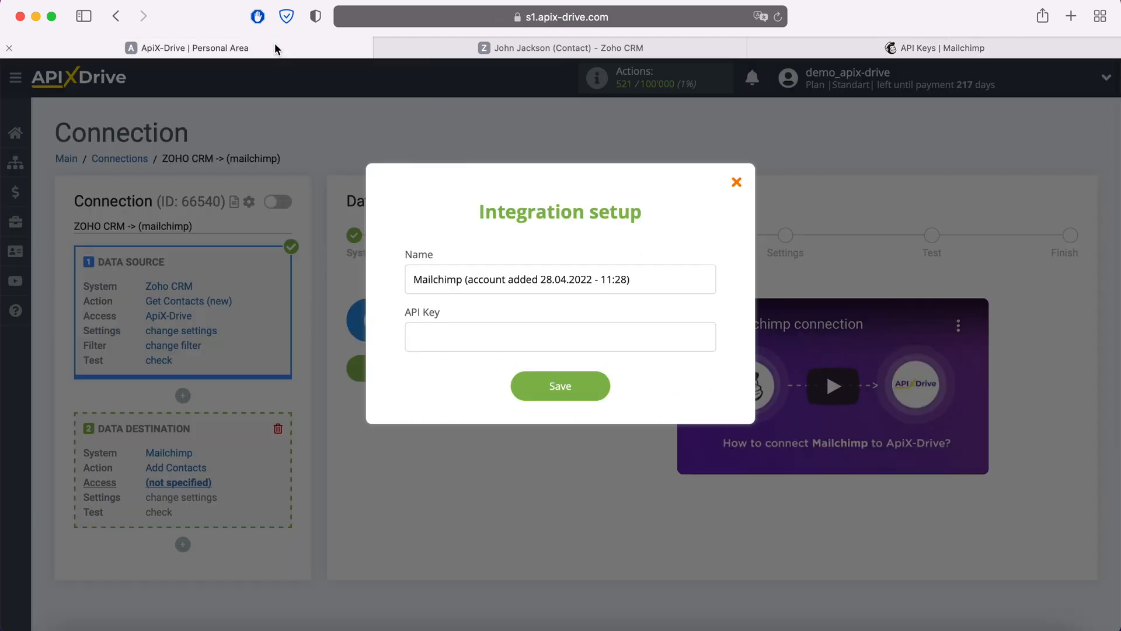
Step: Paste the Mailchimp API key into the integration setup and save the account
right_click(438, 336)
left_click(463, 380)
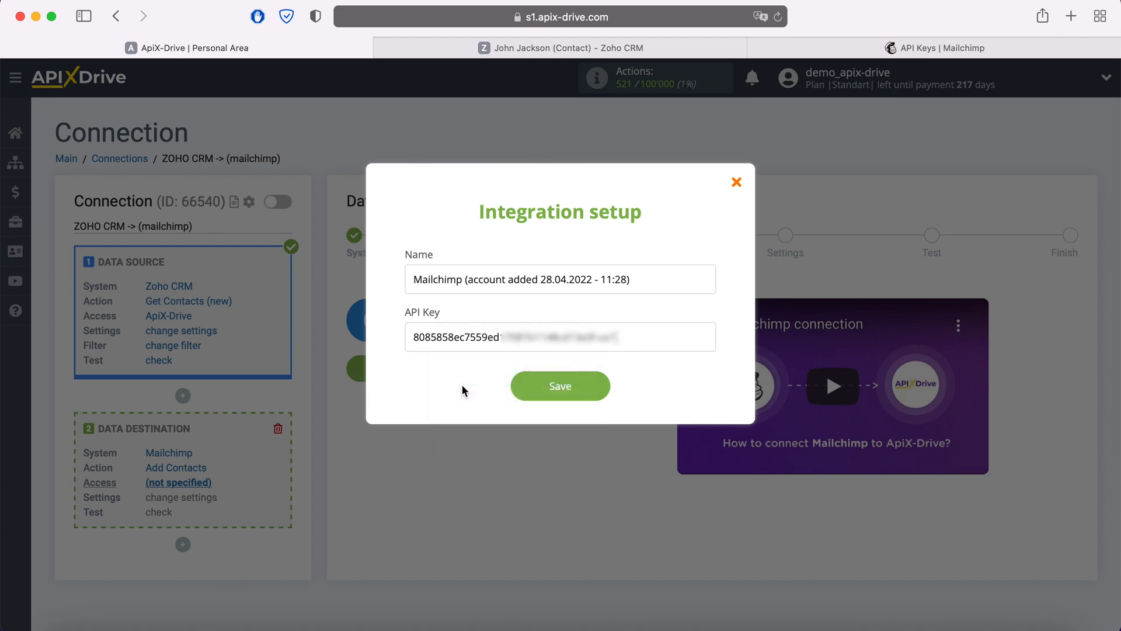
left_click(598, 386)
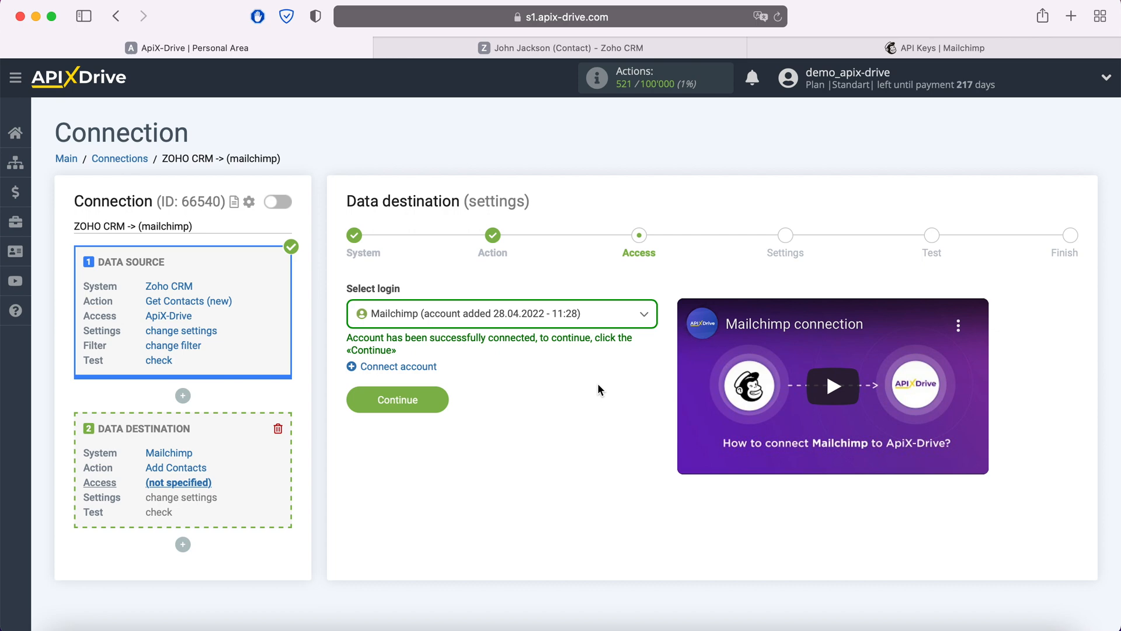
Step: Select the new Mailchimp login as the destination access and continue to settings
left_click(597, 317)
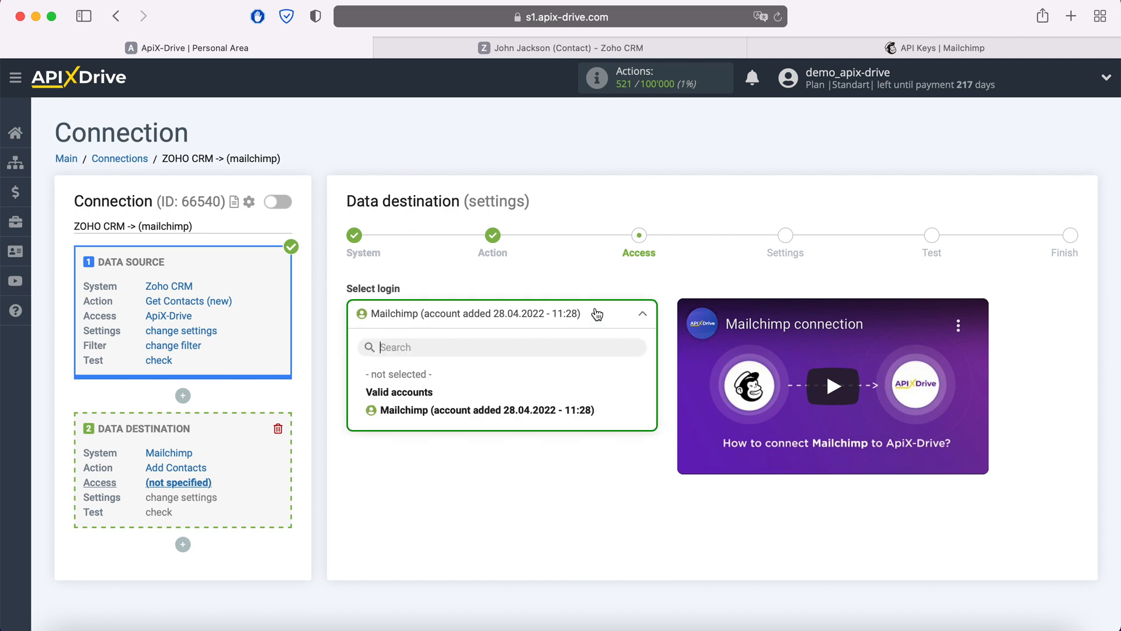
left_click(562, 409)
left_click(438, 400)
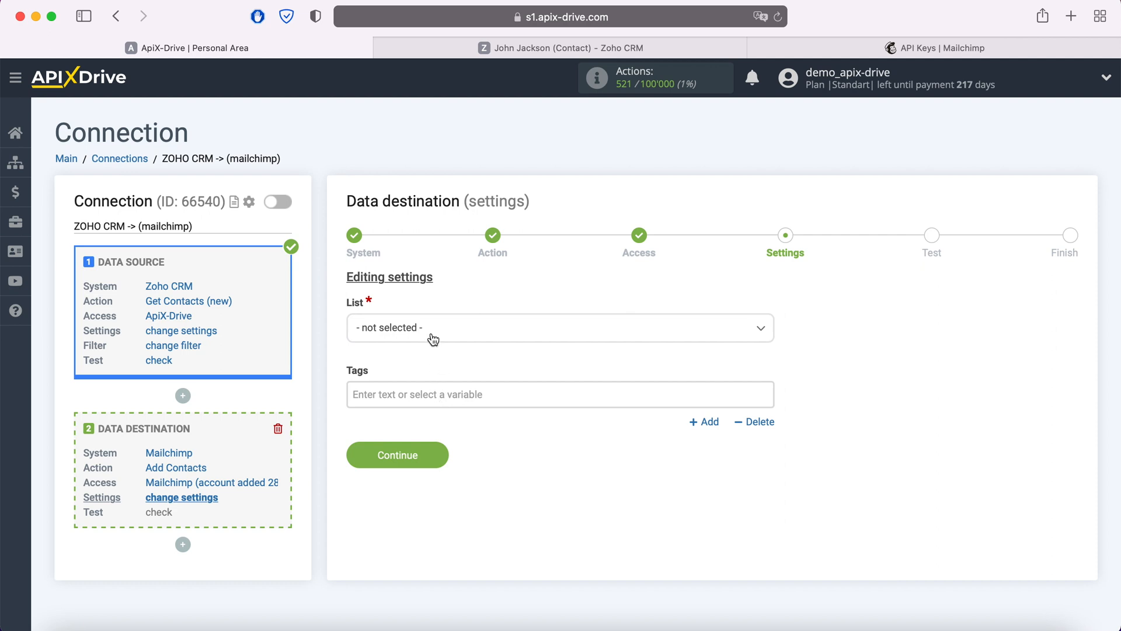
Step: Choose the ApiX-Drive audience list and map Zoho CRM Email to E-mail
left_click(430, 336)
left_click(413, 407)
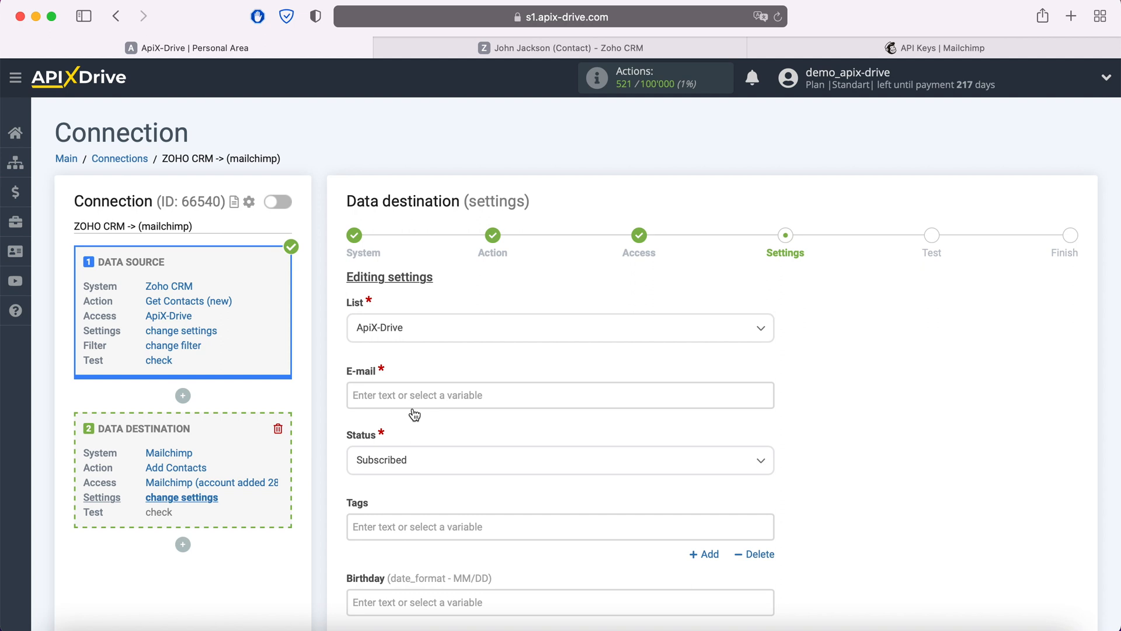
left_click(397, 396)
scroll(565, 366, "down", 8)
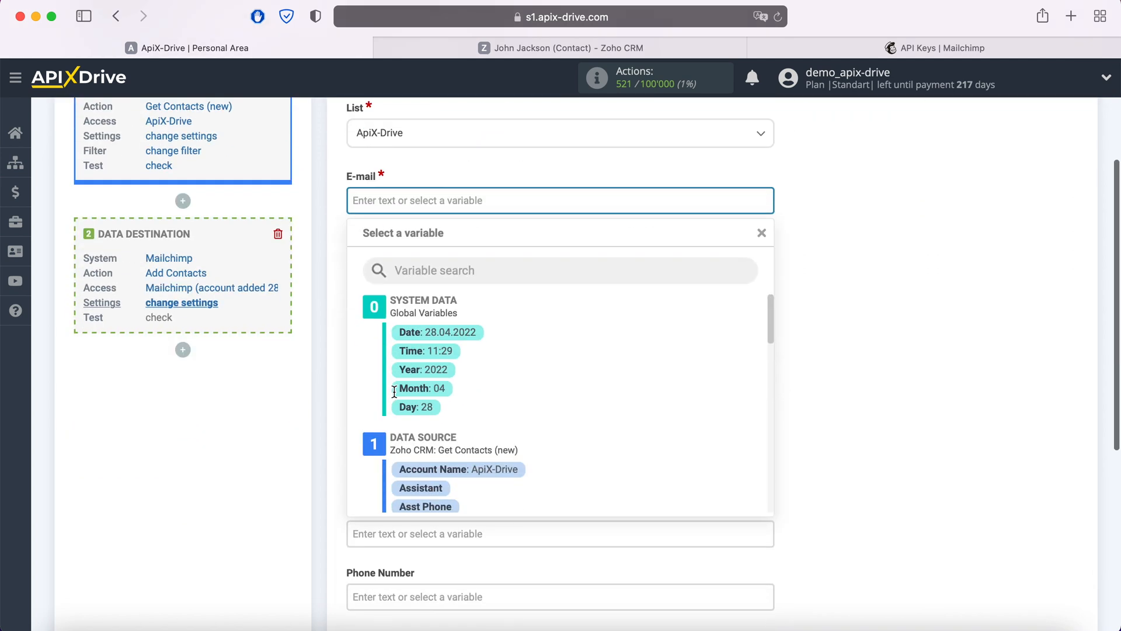
scroll(566, 367, "down", 5)
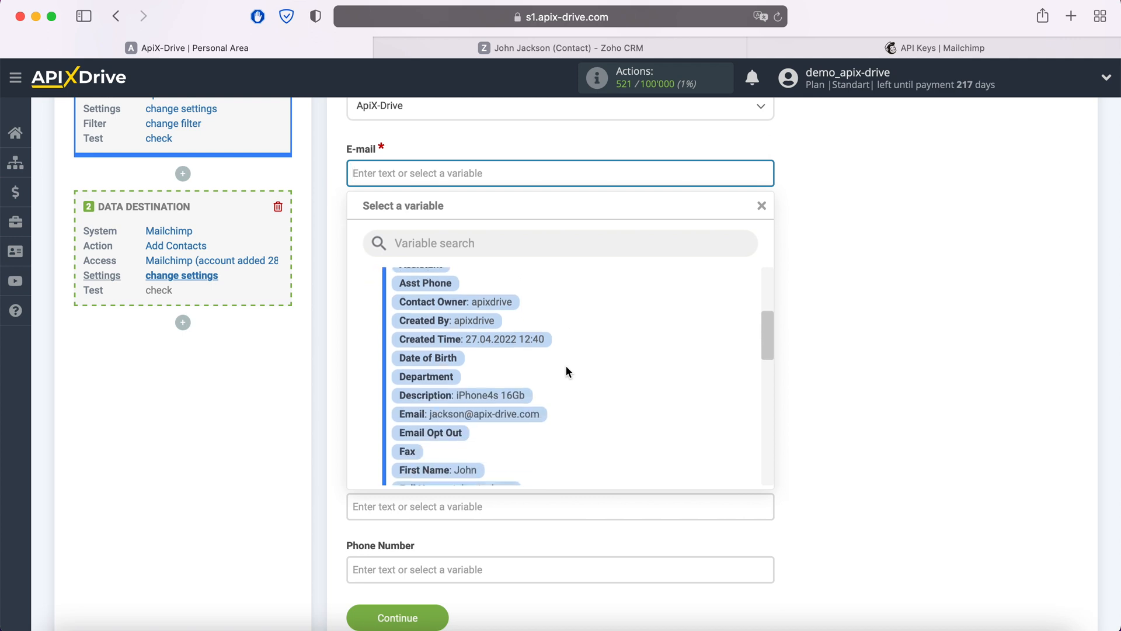
left_click(532, 414)
Step: Map Zoho CRM Description to Tags and First Name to First Name
left_click(454, 304)
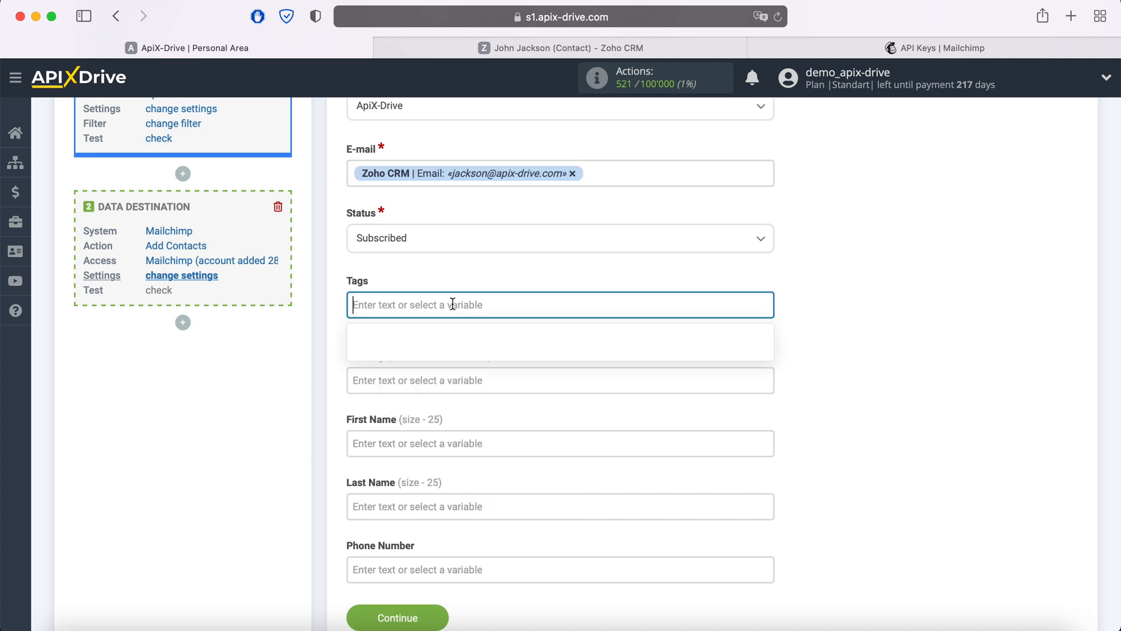
scroll(602, 373, "down", 6)
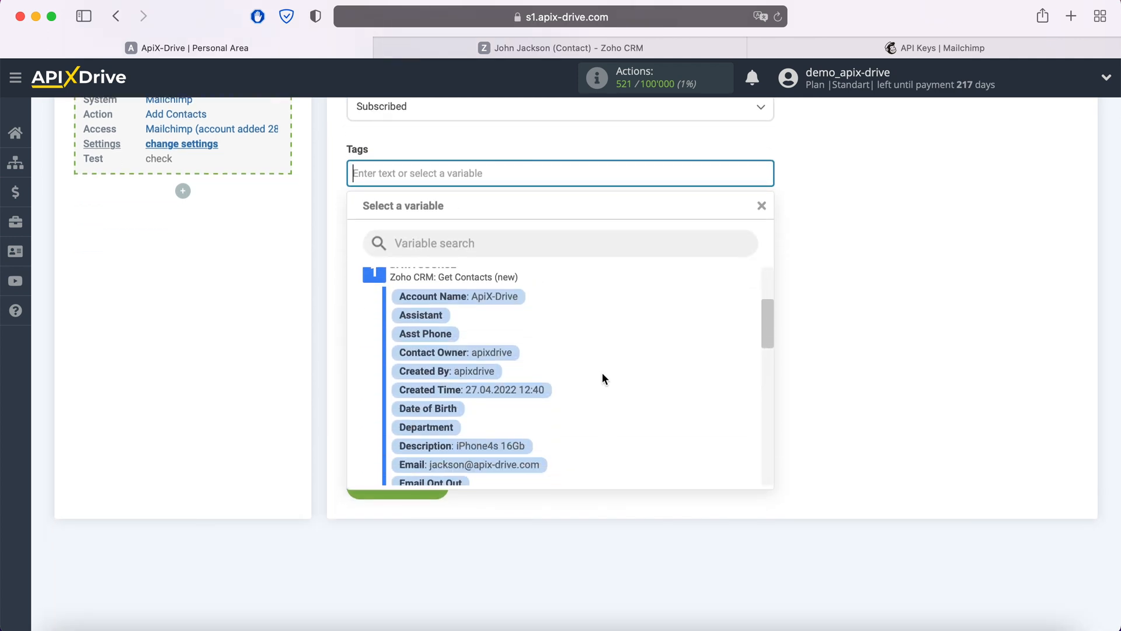
left_click(518, 424)
left_click(458, 312)
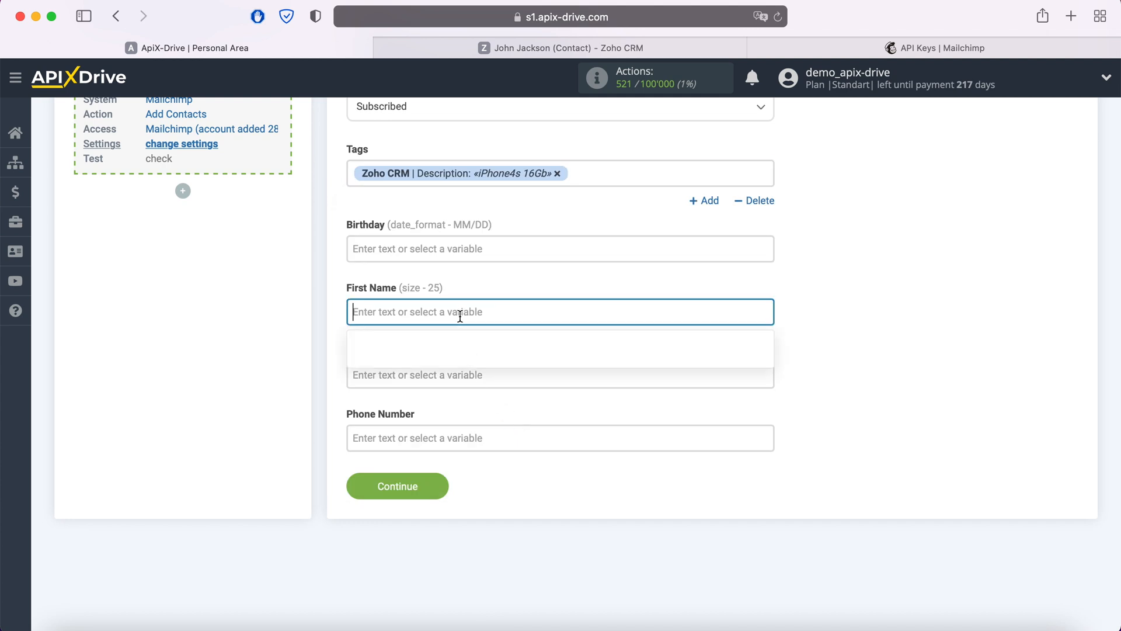
scroll(609, 357, "down", 5)
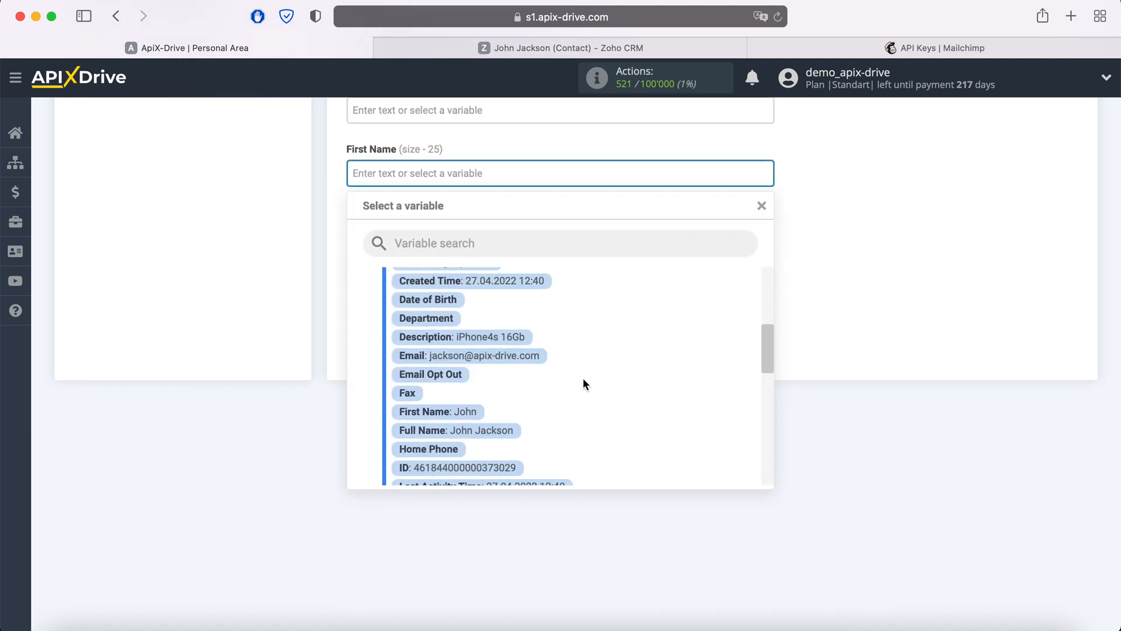
left_click(459, 414)
Step: Map Last Name to Last Name and Mobile to Phone Number, then save the mapping
left_click(437, 241)
scroll(584, 342, "down", 5)
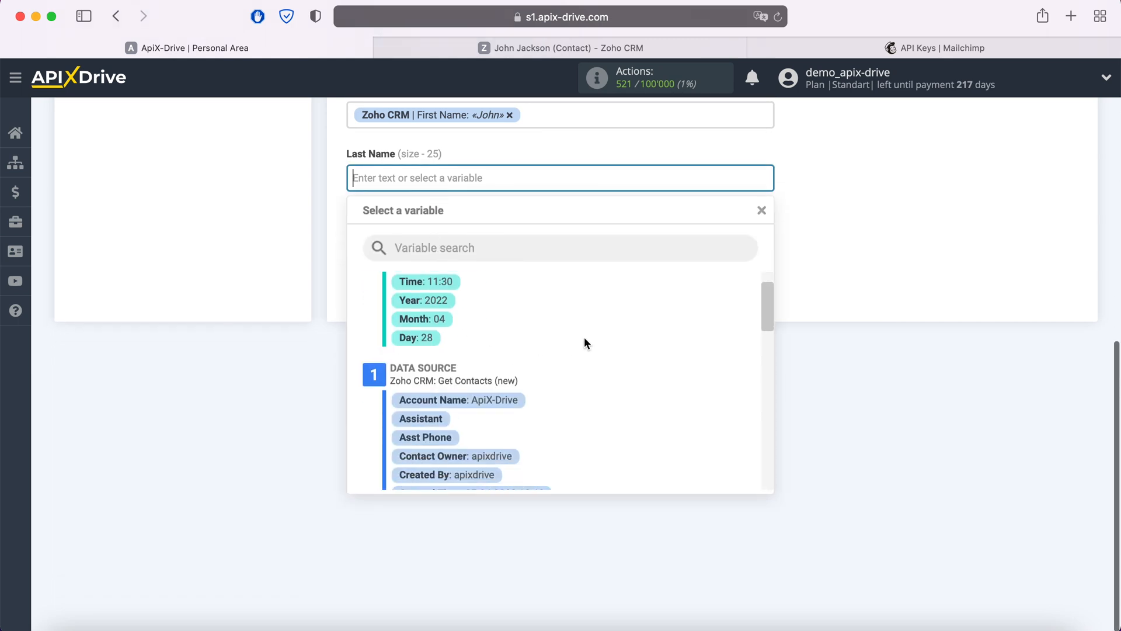
scroll(585, 342, "down", 4)
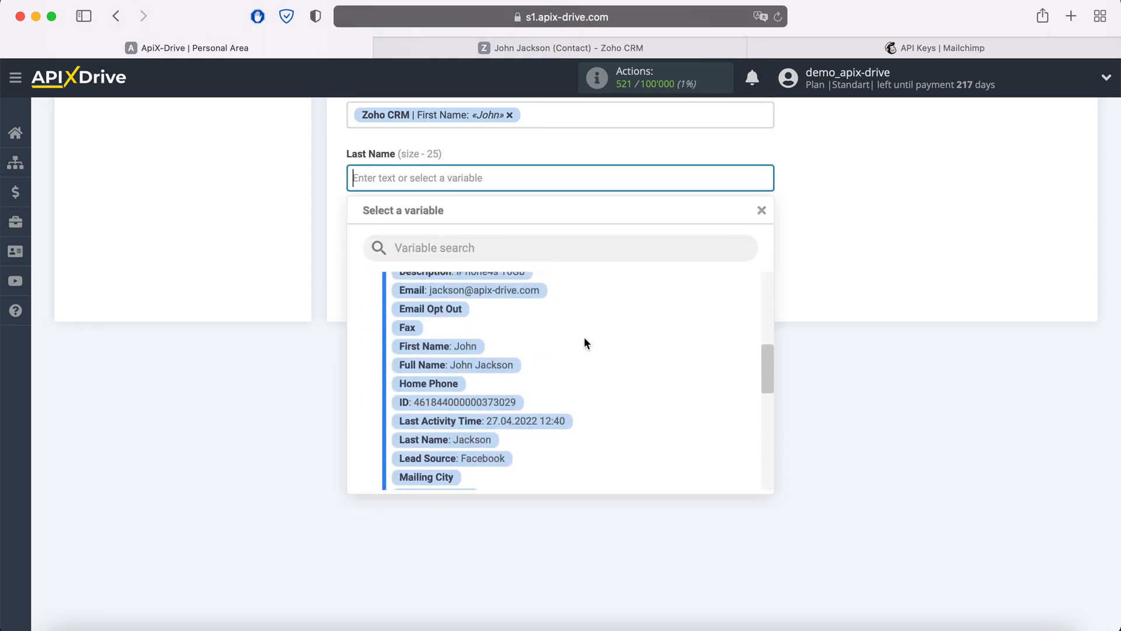
left_click(489, 363)
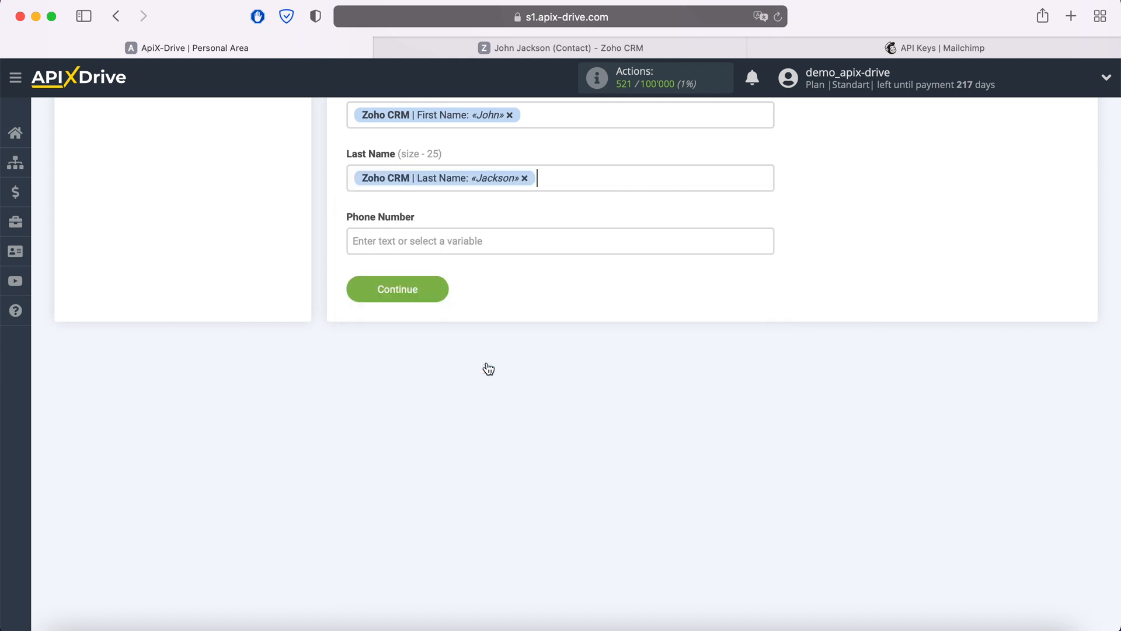
left_click(442, 245)
scroll(635, 419, "down", 3)
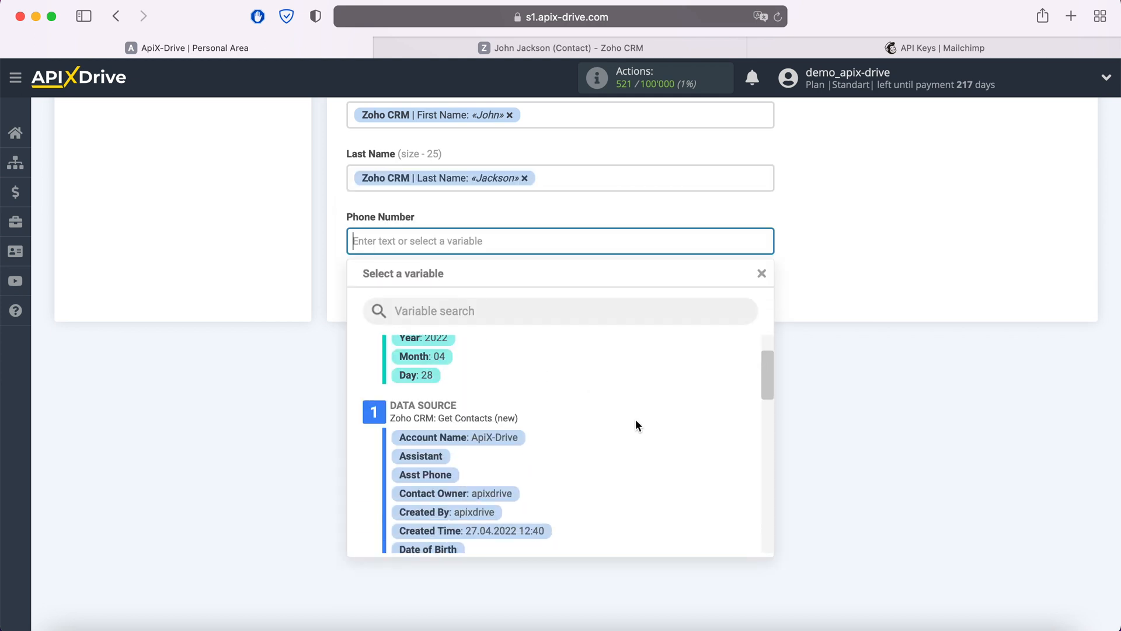
scroll(636, 420, "down", 5)
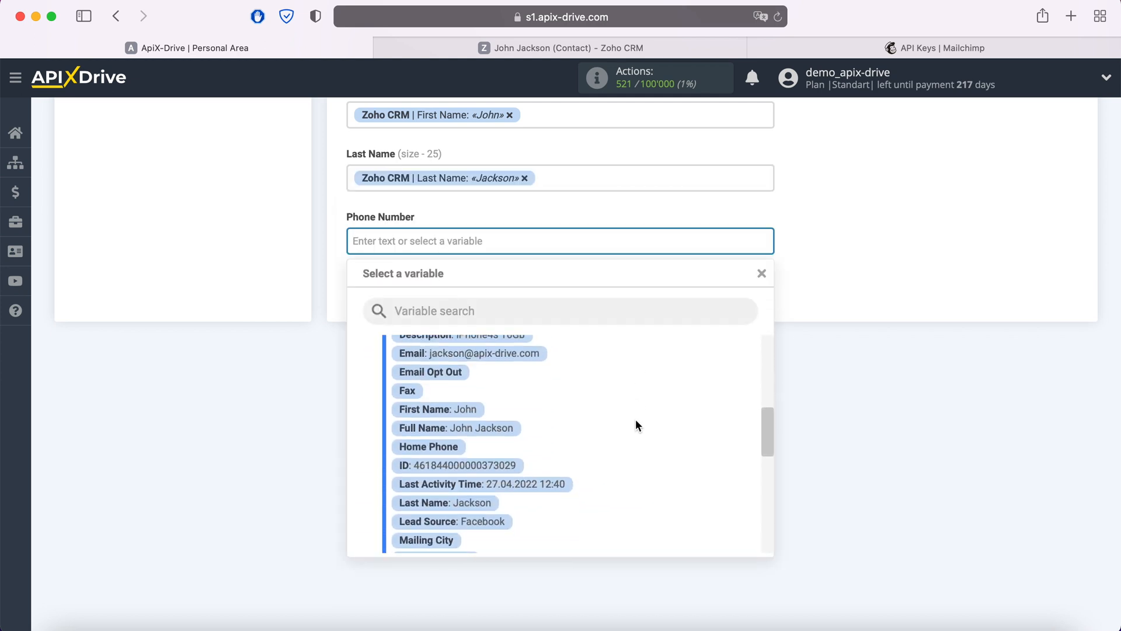
scroll(635, 420, "down", 3)
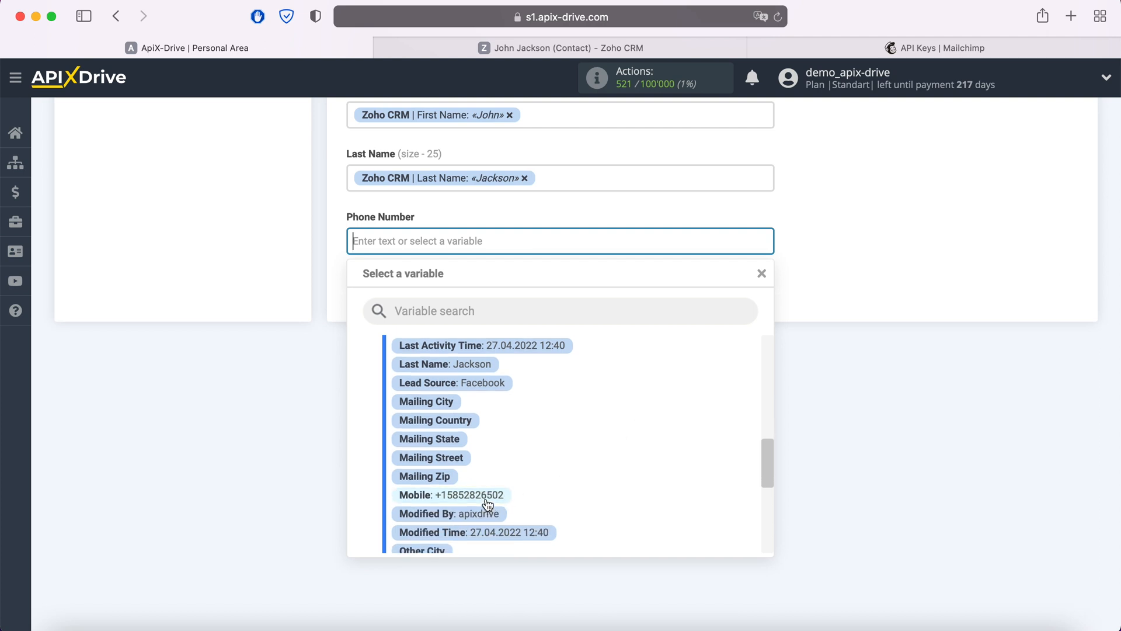
left_click(488, 497)
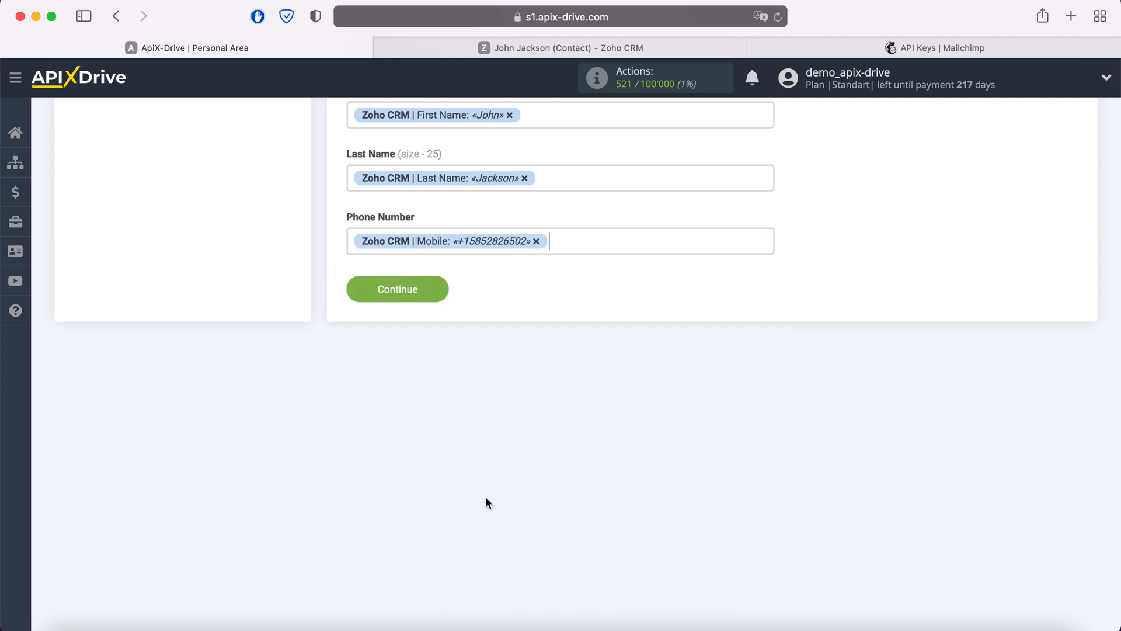
left_click(438, 292)
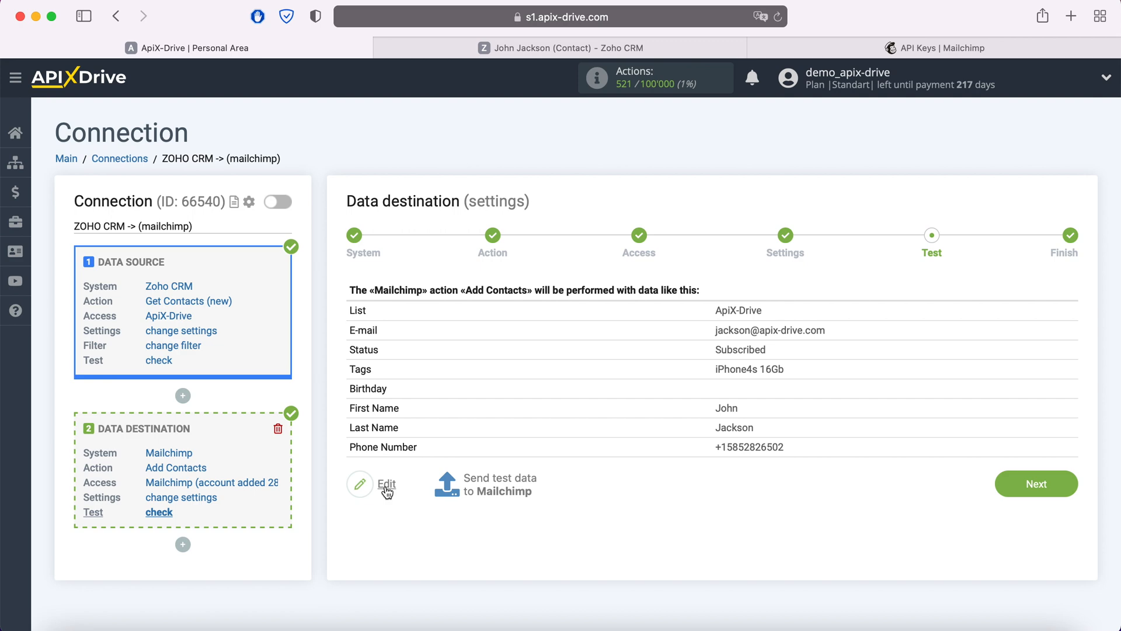
Step: Send the test contact to Mailchimp, then expand the Mailchimp audience section to check it
left_click(499, 476)
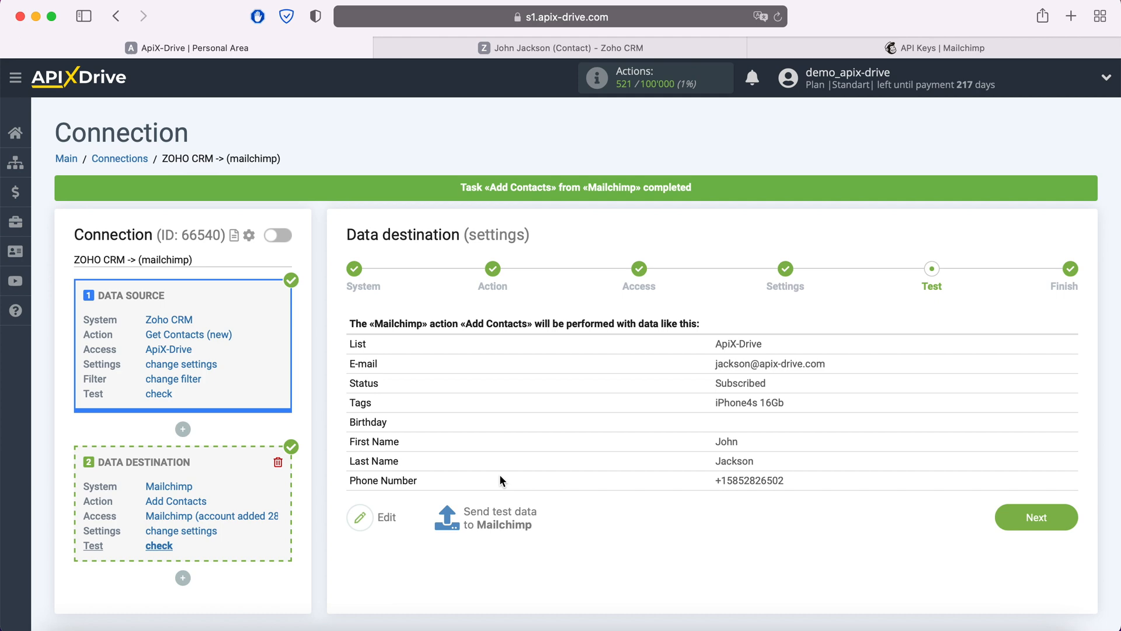
left_click(785, 50)
left_click(137, 188)
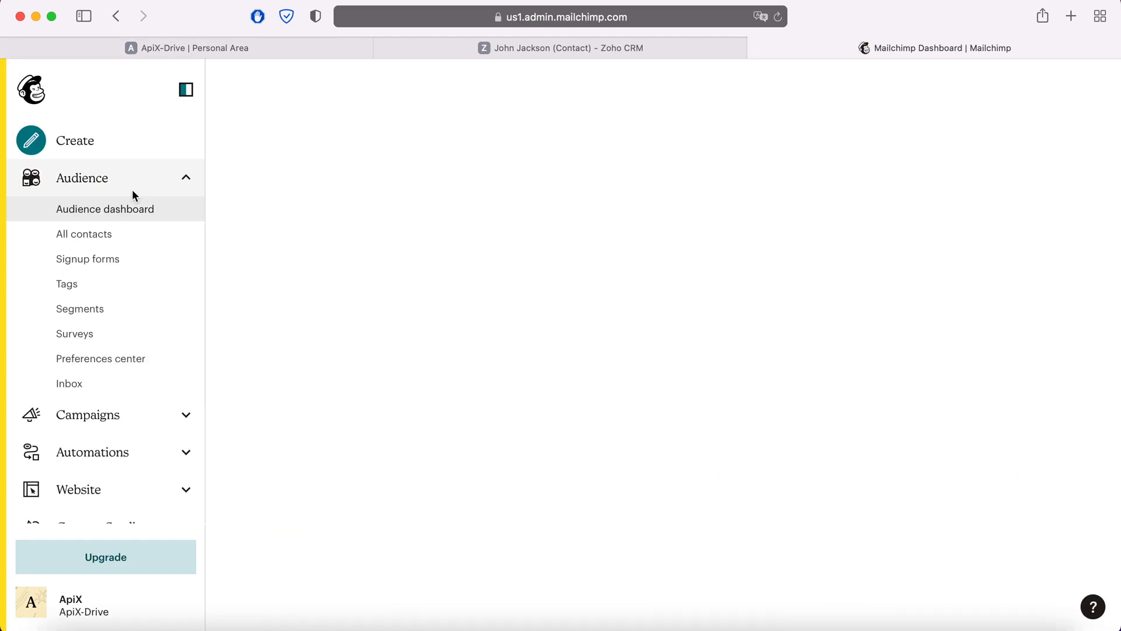
Step: Verify the new Mailchimp contact shows tag iPhone4s 16Gb with name and phone, then go back to ApiX-Drive
left_click(100, 233)
left_click(439, 525)
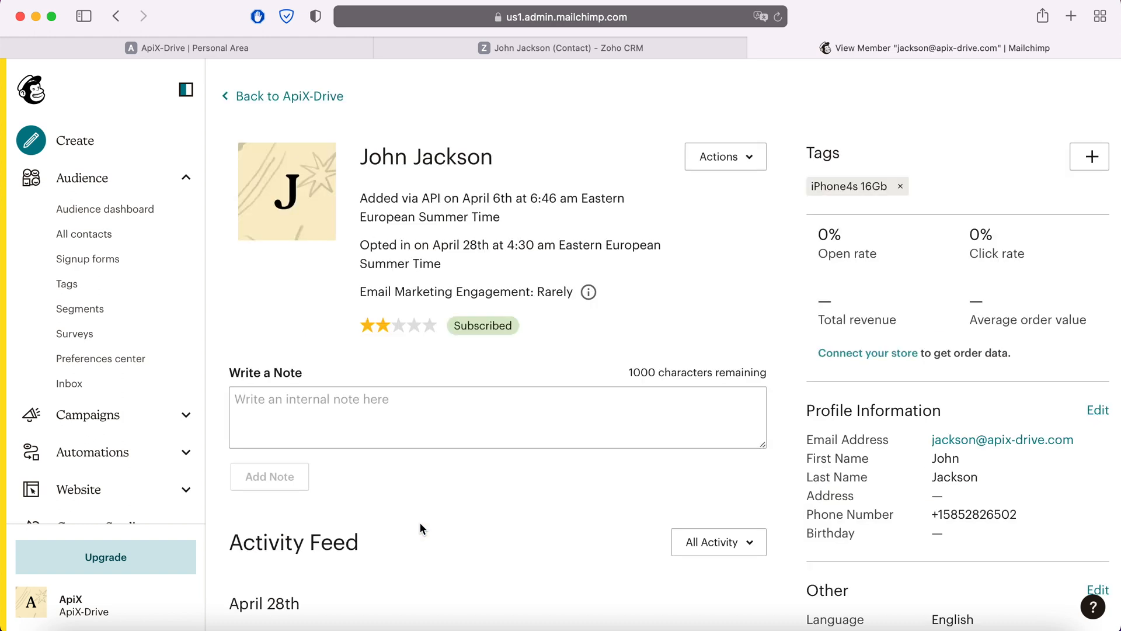
left_click(239, 52)
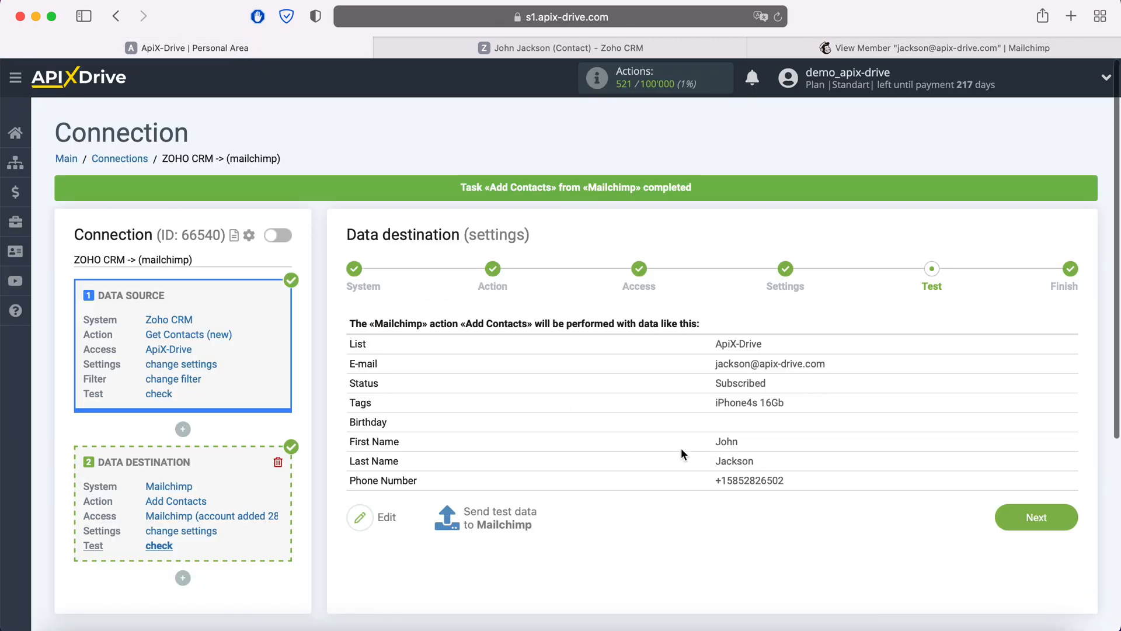
Step: Finish the connection, enable its auto-update, and save a 5-minute update interval in Connection setup
left_click(1066, 515)
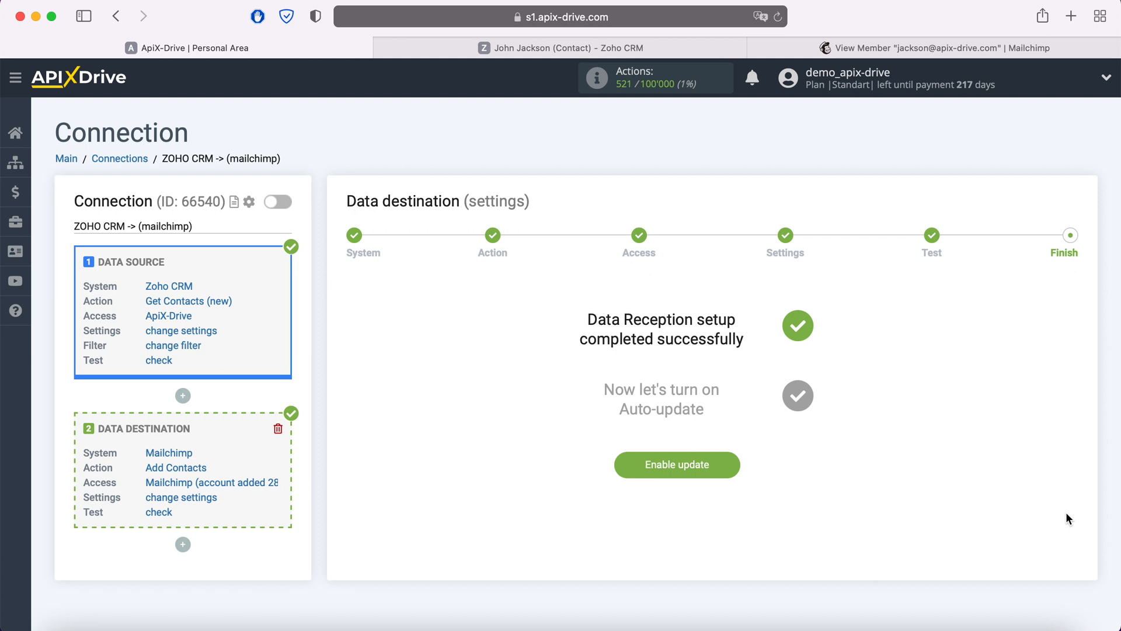
left_click(729, 460)
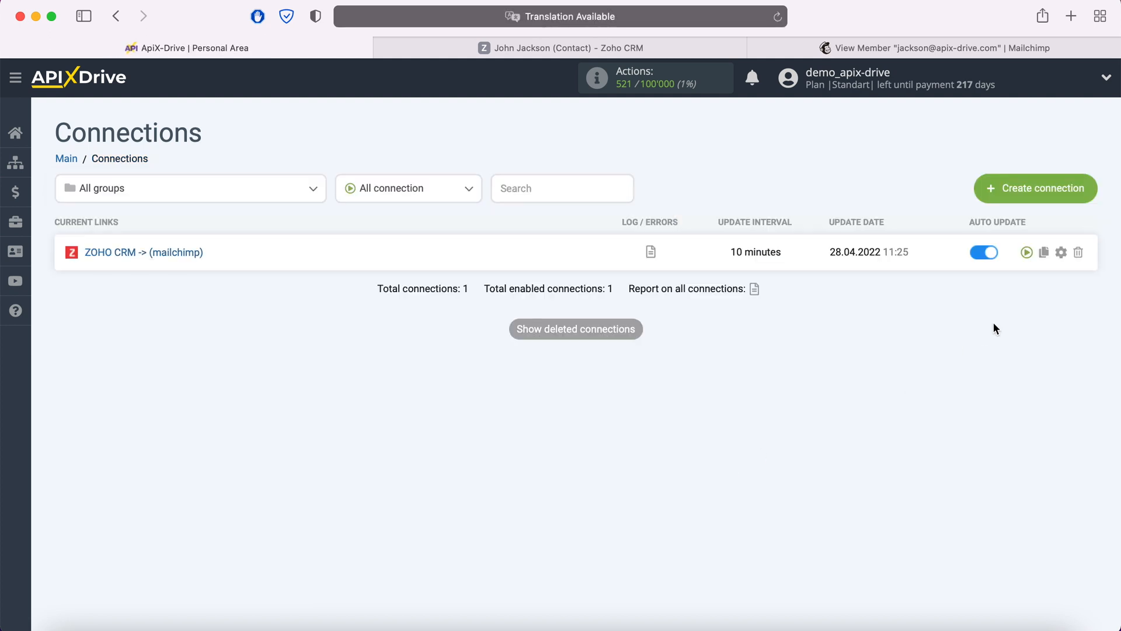
left_click(1061, 252)
left_click(694, 362)
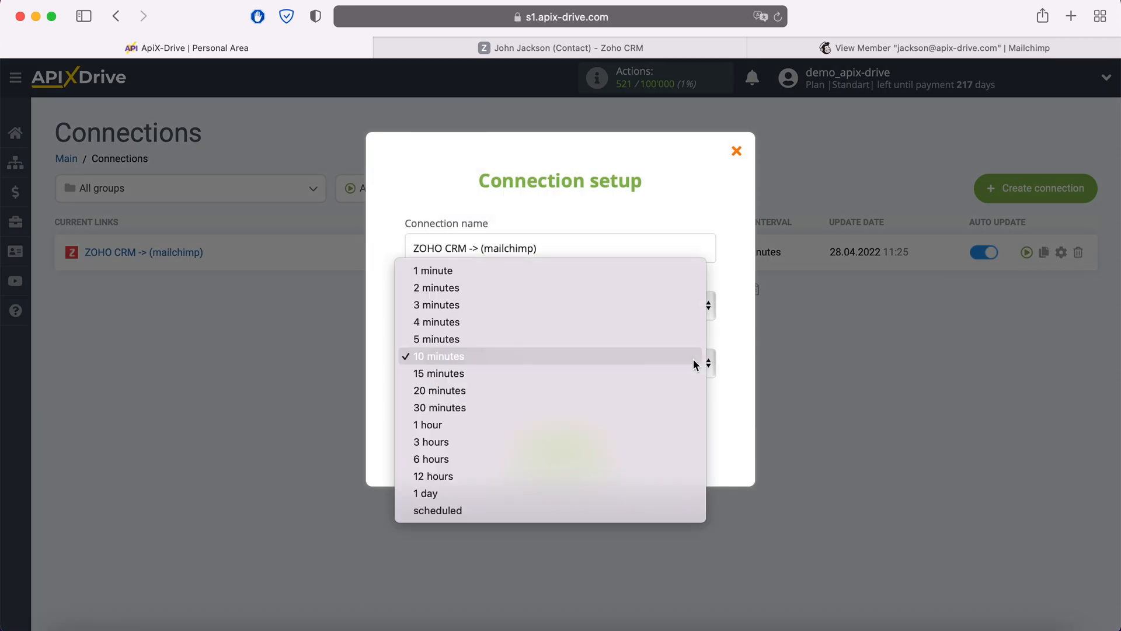
left_click(642, 337)
left_click(598, 442)
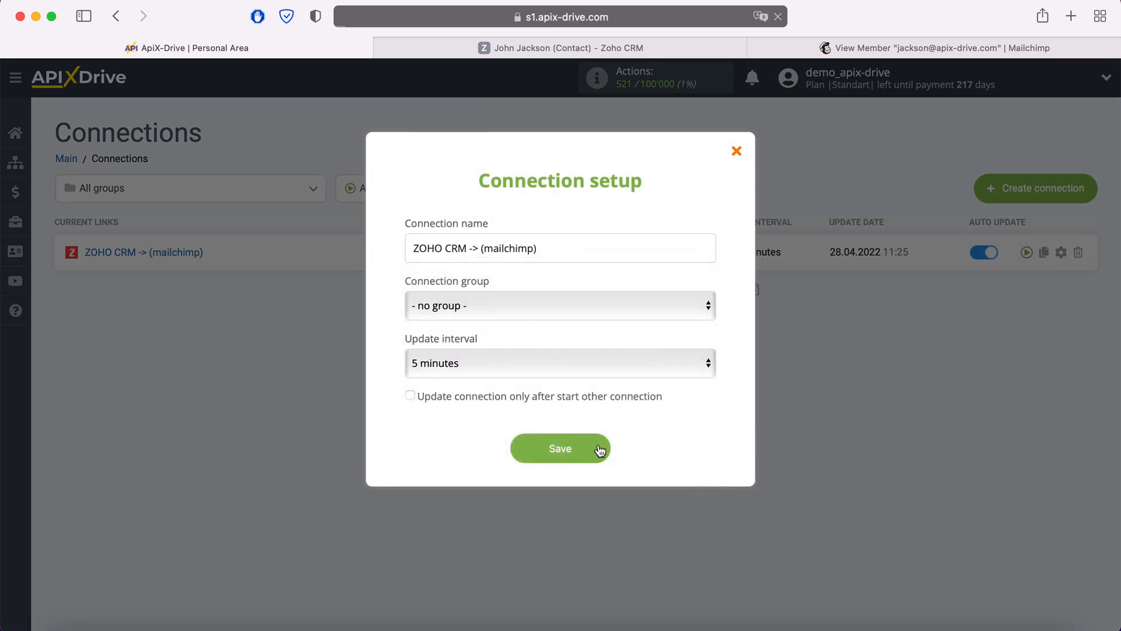